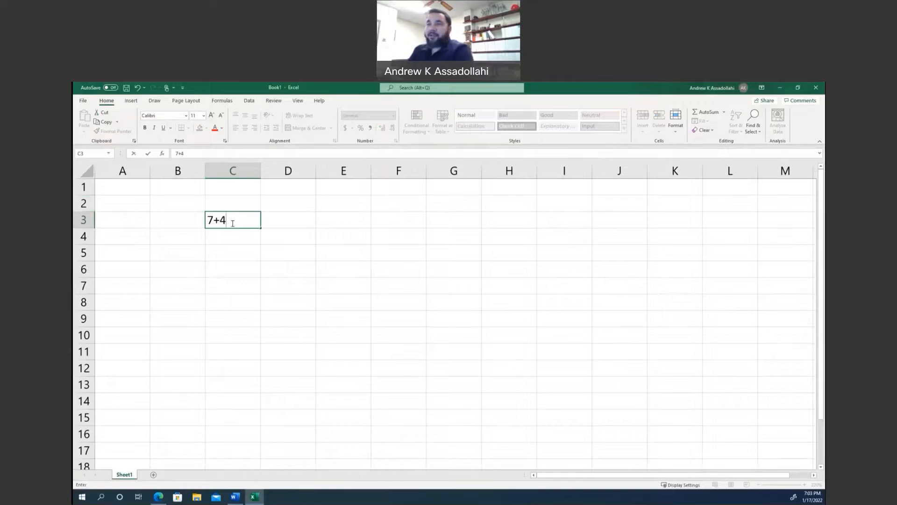
# Enter 7+4 in cell C3, then turn it into the formula =7+4.
pyautogui.press('Return')
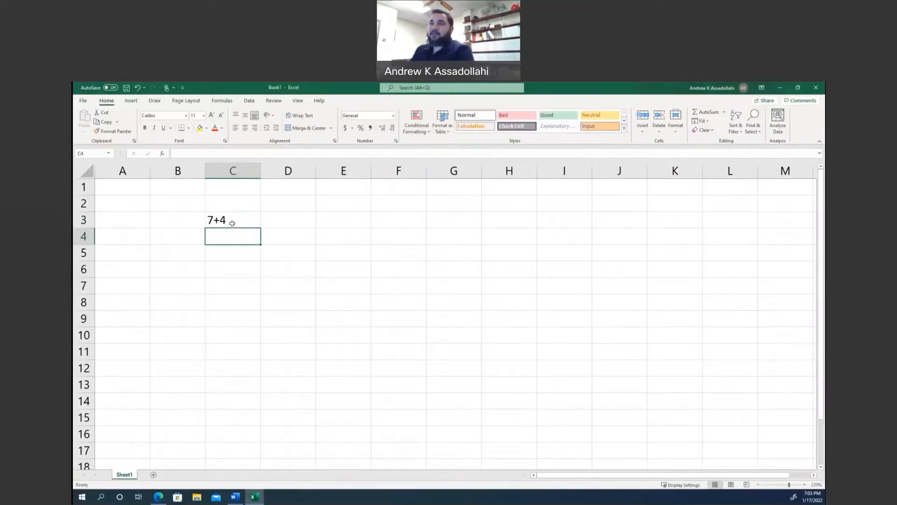
pyautogui.doubleClick(233, 223)
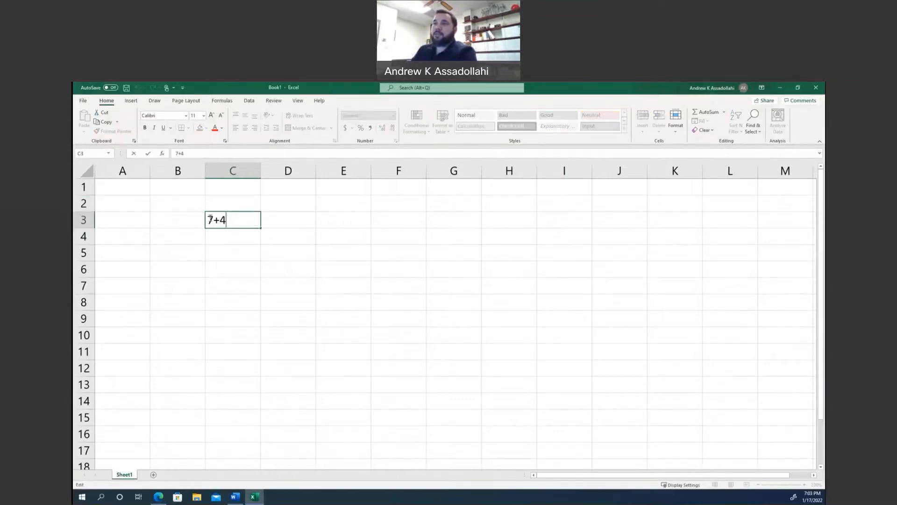
pyautogui.press('Home')
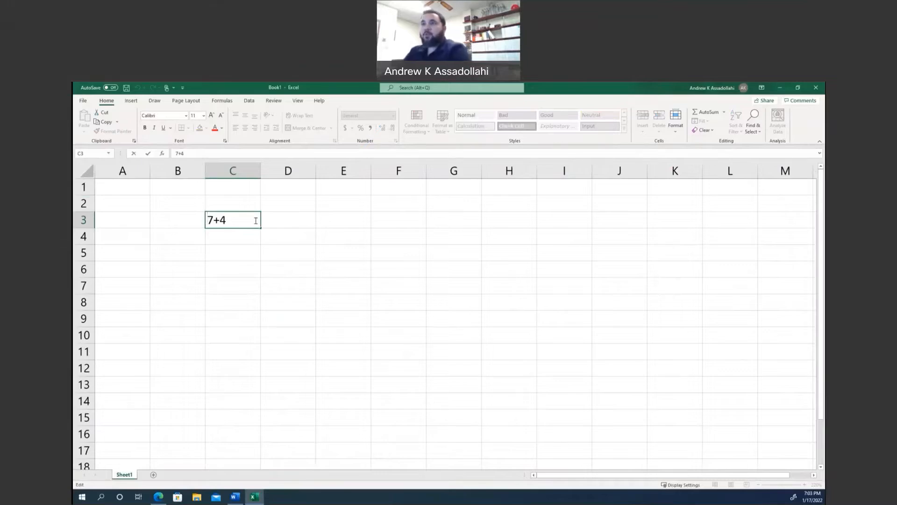
pyautogui.write('=')
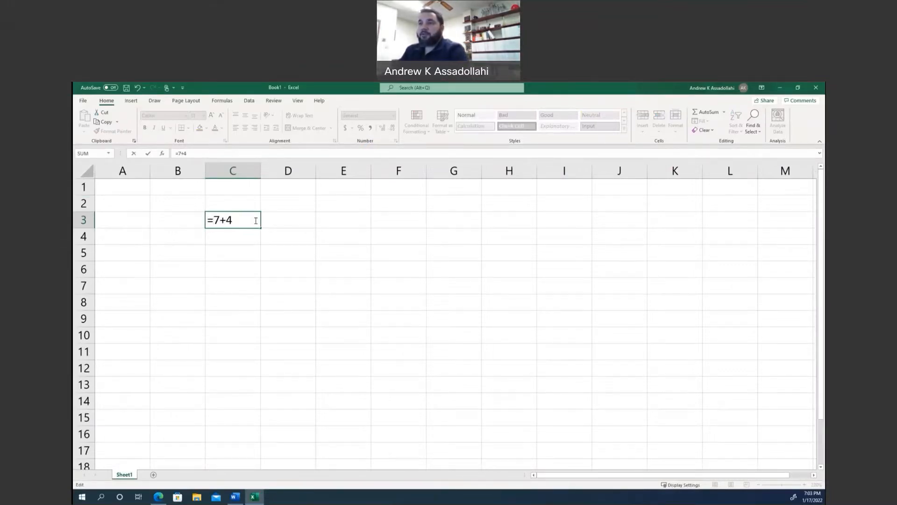
pyautogui.press('Return')
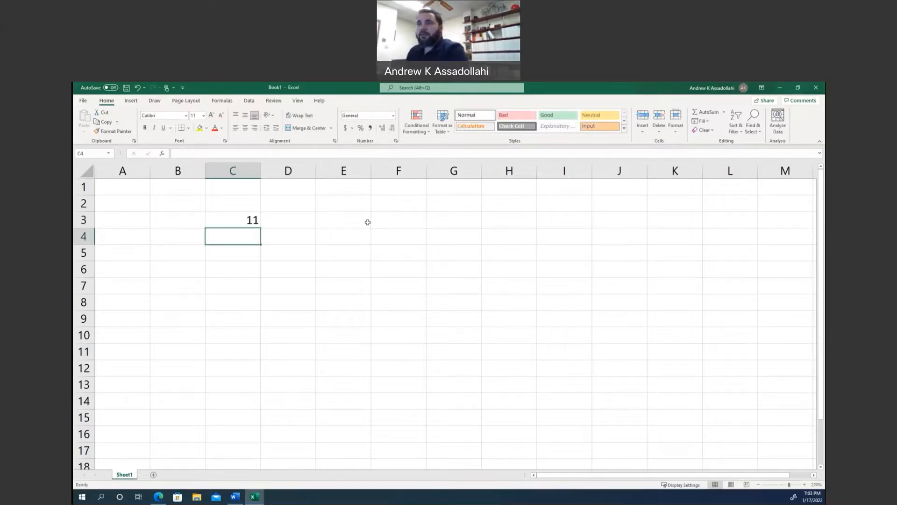
# Clear the formula from cell C3 and enter the number 9 there instead.
pyautogui.click(231, 222)
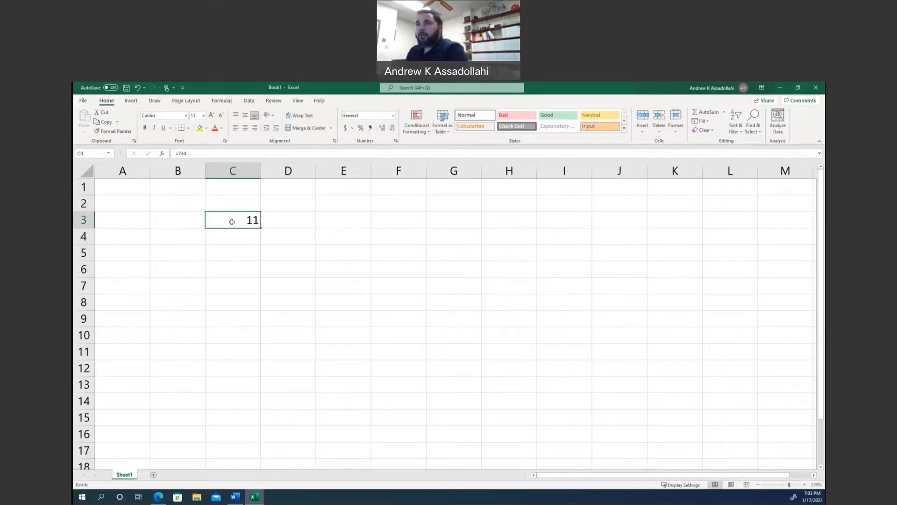
pyautogui.press('Delete')
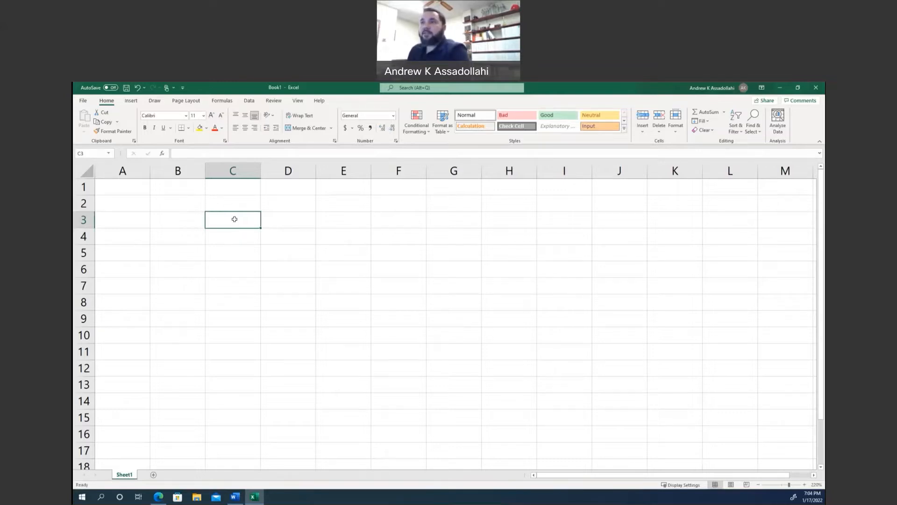
pyautogui.doubleClick(234, 219)
pyautogui.write('9')
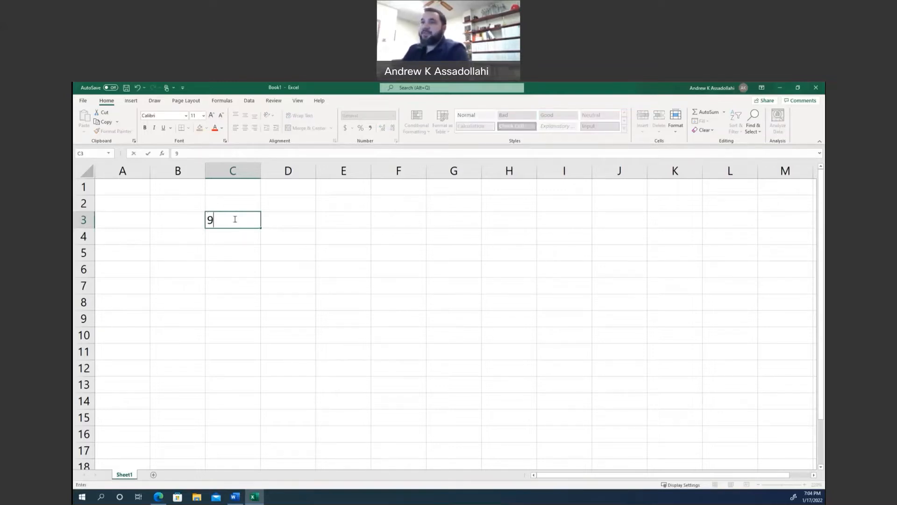
pyautogui.press('Return')
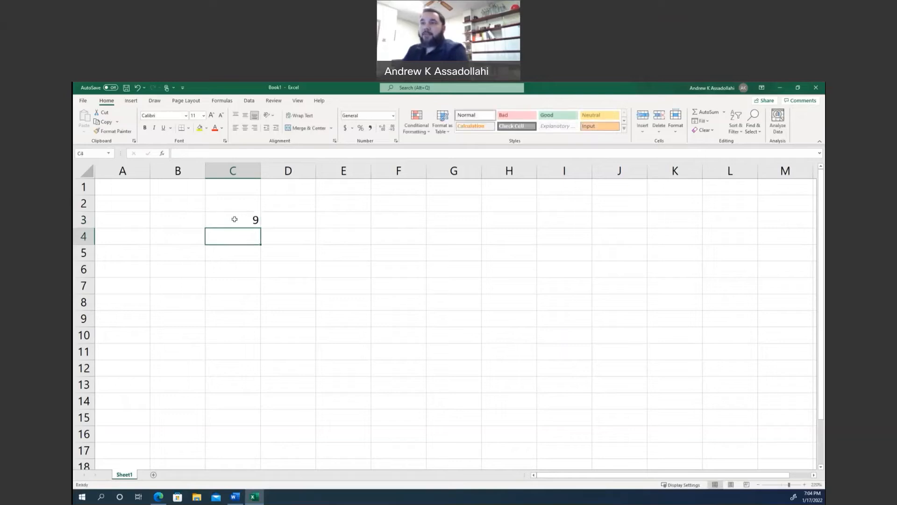
# Enter the square root formula =sqrt(9) in cell C5.
pyautogui.press('Return')
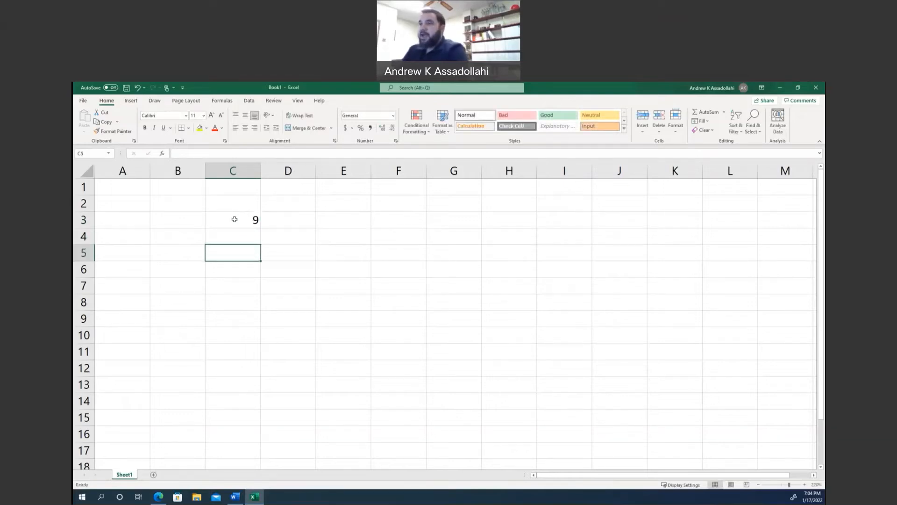
pyautogui.write('=')
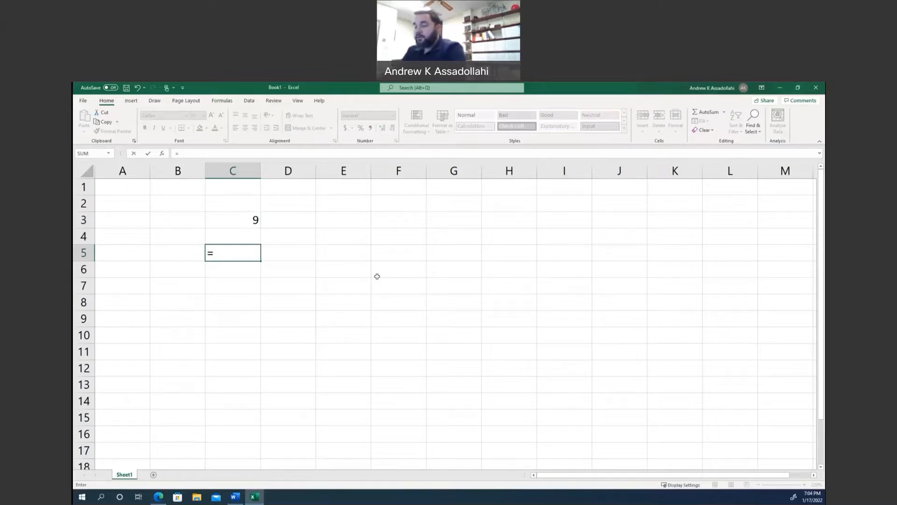
pyautogui.write('sqrt')
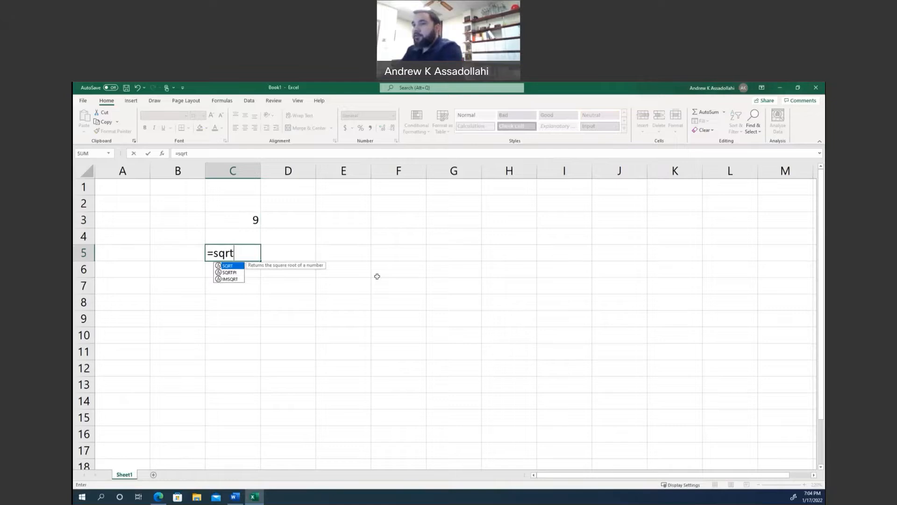
pyautogui.write('(')
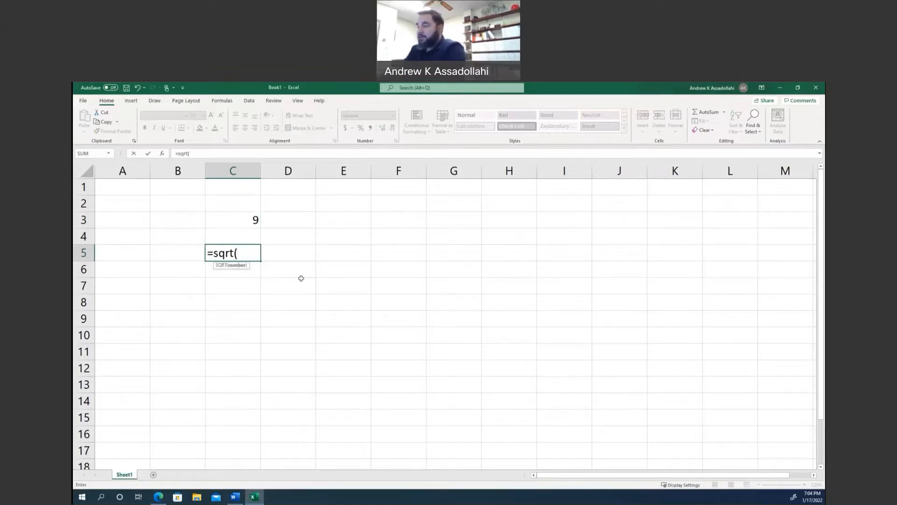
pyautogui.write('9)')
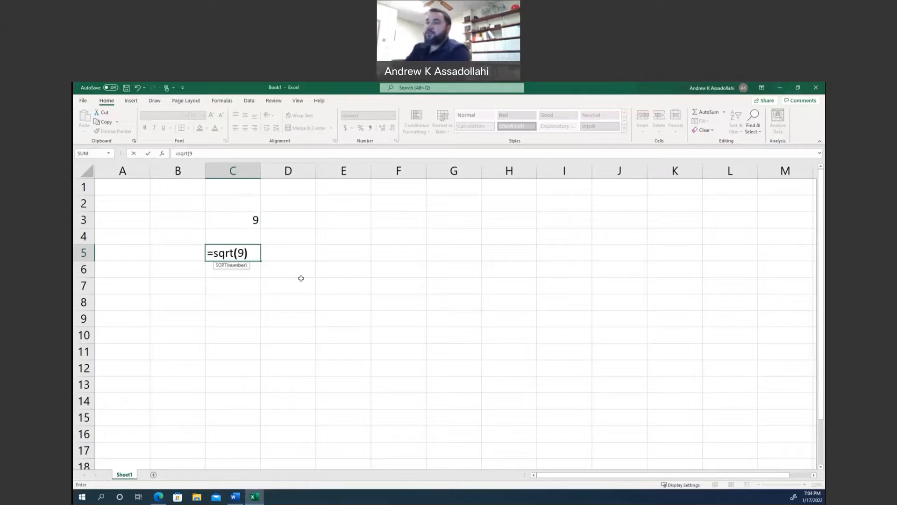
pyautogui.press('Return')
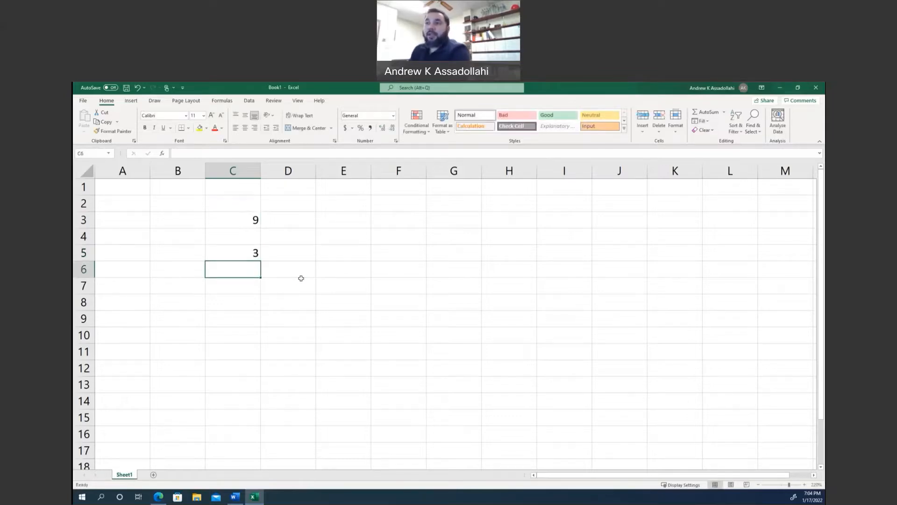
# Replace the constant inside C5's square root formula with a reference to cell C3, giving =SQRT(C3).
pyautogui.doubleClick(248, 253)
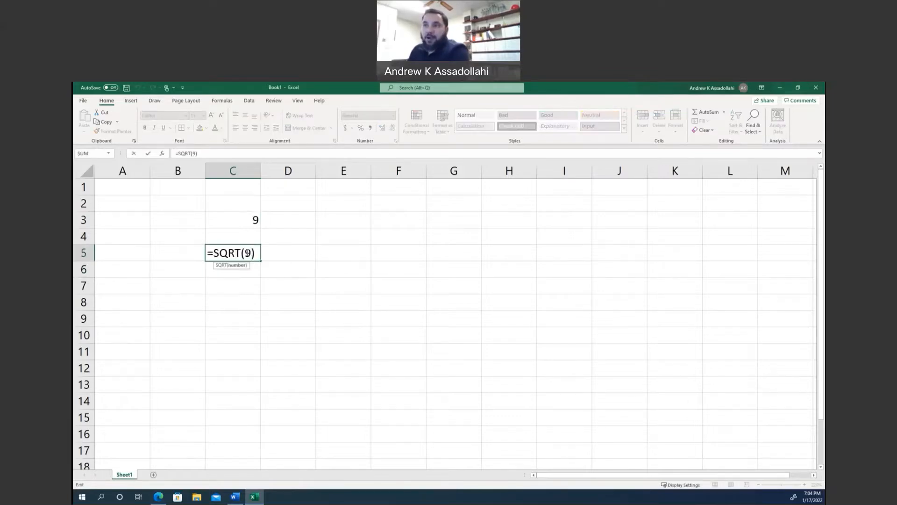
pyautogui.doubleClick(247, 253)
pyautogui.press('BackSpace')
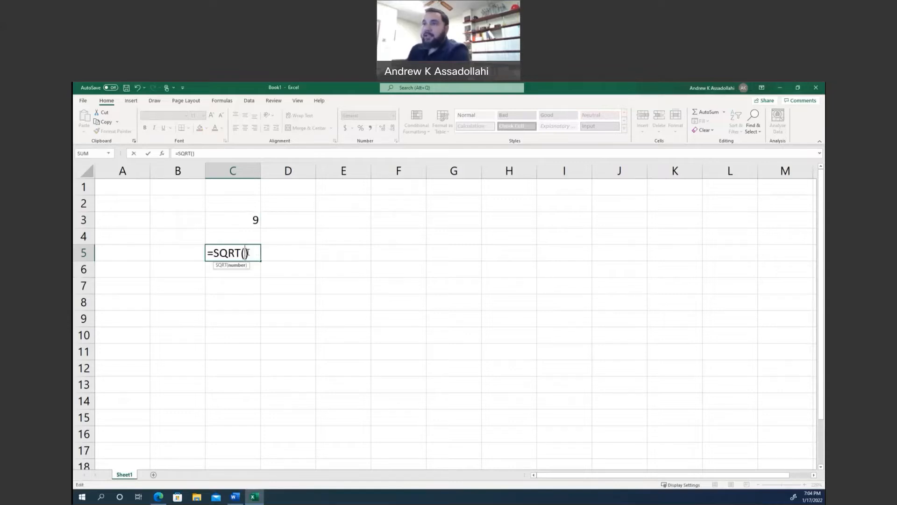
pyautogui.click(253, 221)
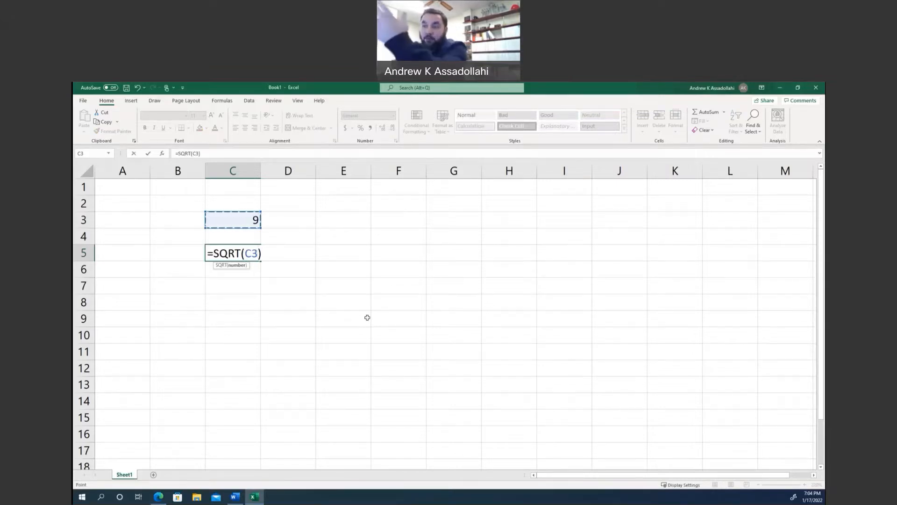
pyautogui.press('Return')
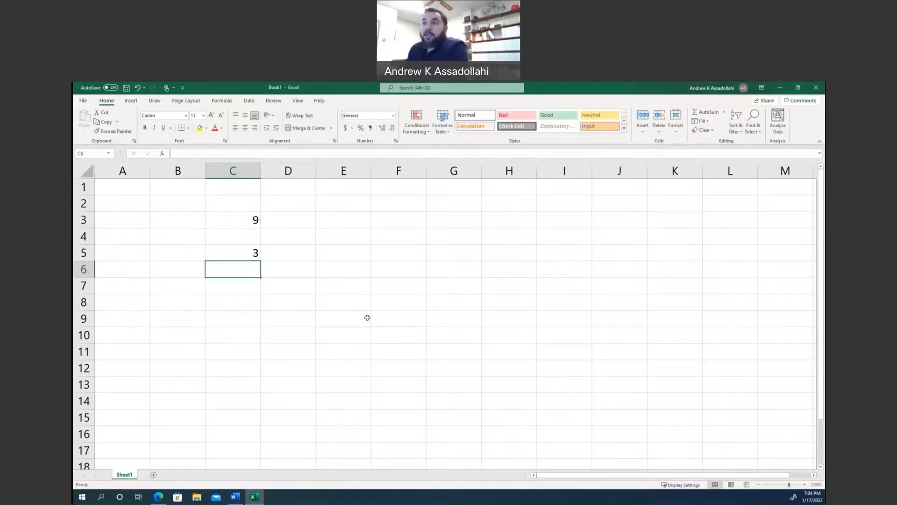
# Set cell C3 to 16 and inspect the cell reference inside the square root formula in C5.
pyautogui.click(216, 220)
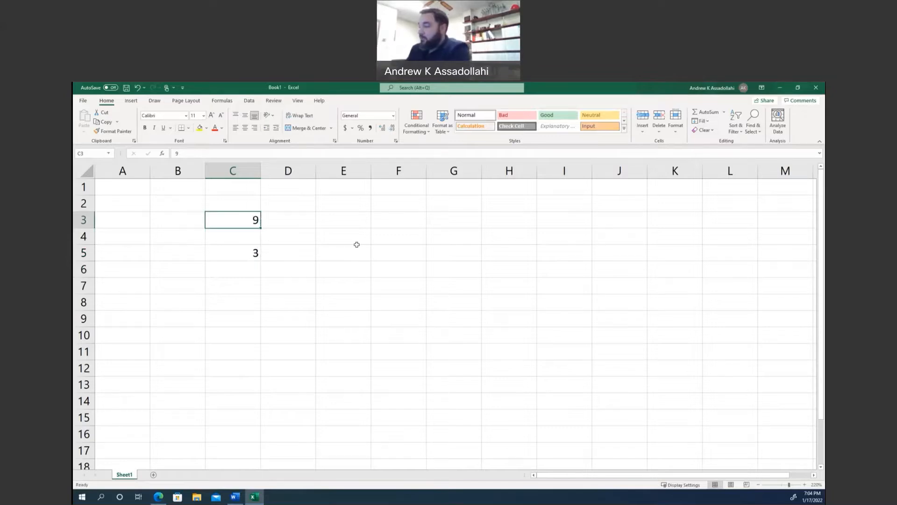
pyautogui.write('16')
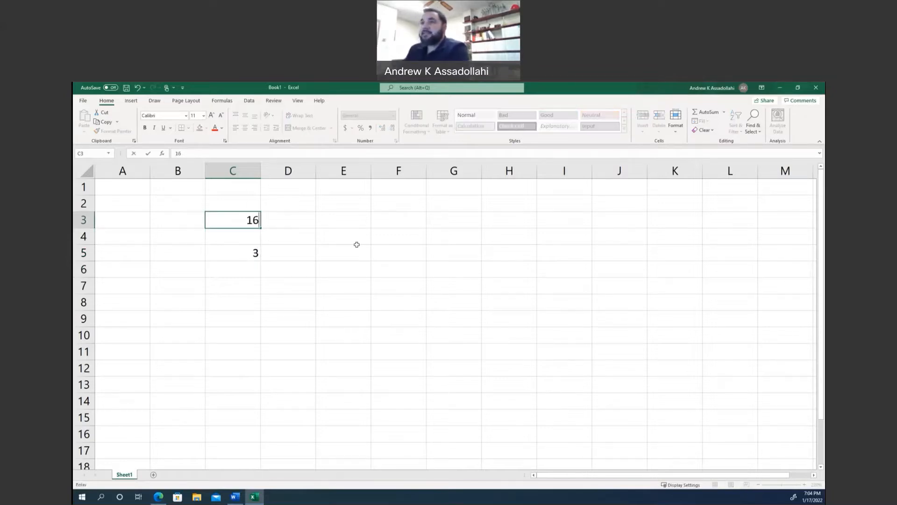
pyautogui.press('Return')
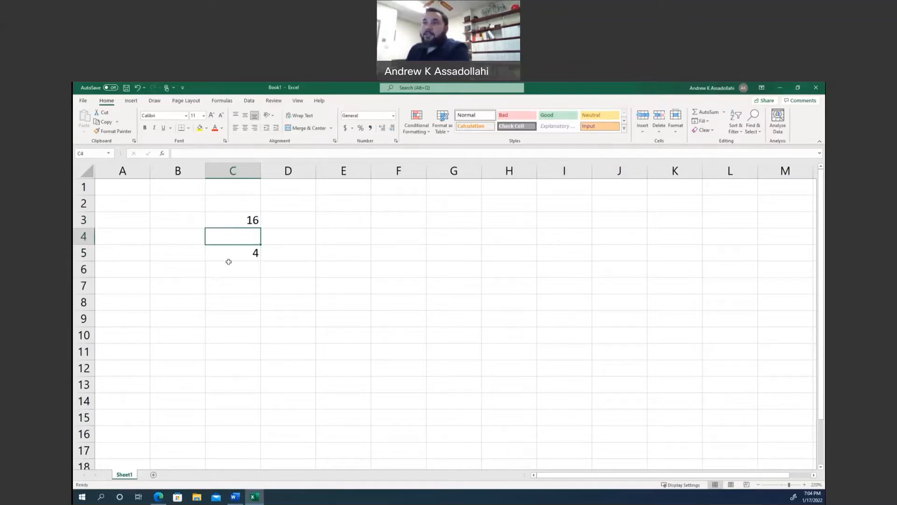
pyautogui.doubleClick(232, 254)
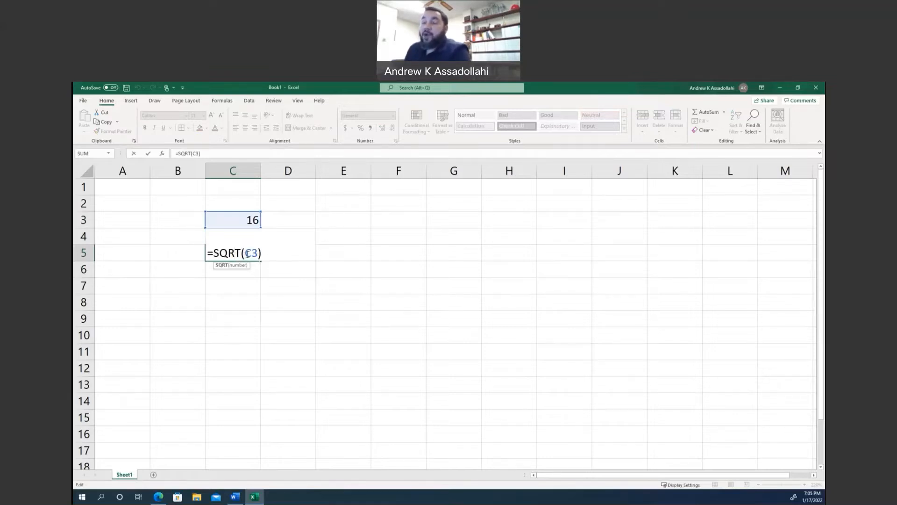
pyautogui.moveTo(243, 252); pyautogui.dragTo(258, 253)
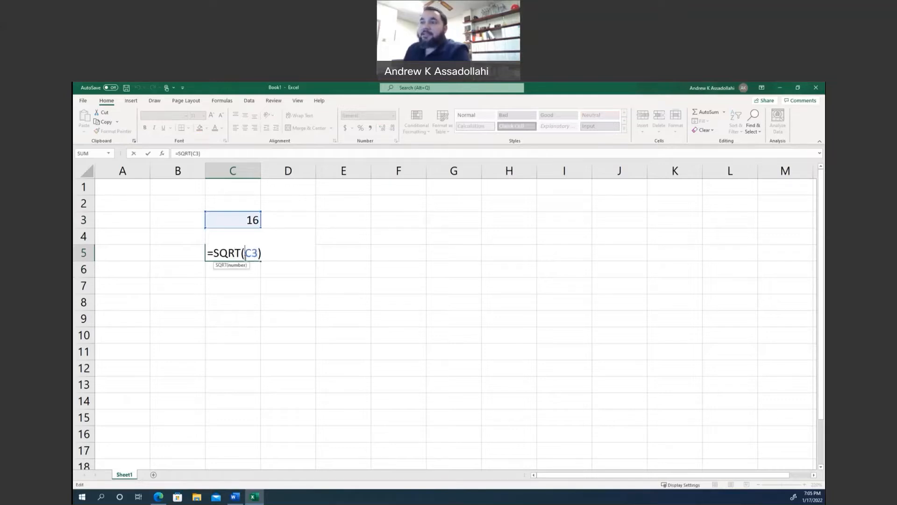
pyautogui.click(245, 253)
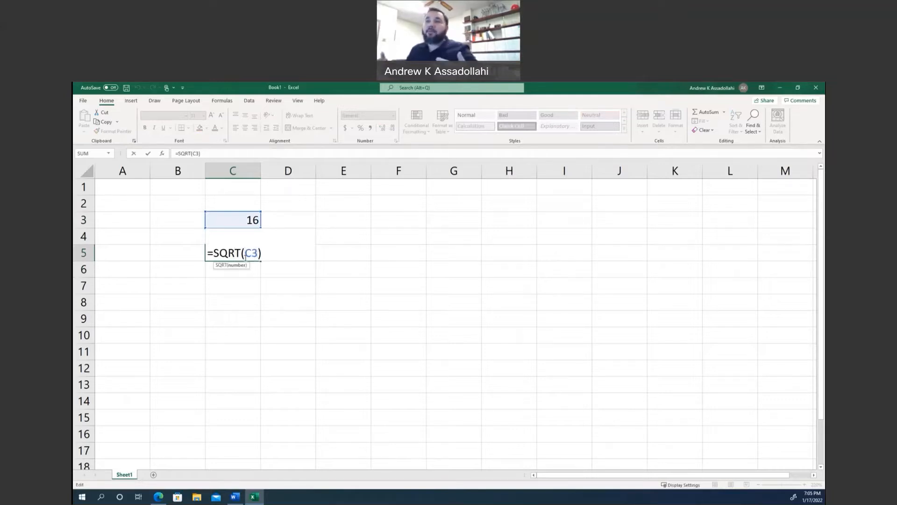
pyautogui.moveTo(245, 253); pyautogui.dragTo(255, 253)
pyautogui.press('Return')
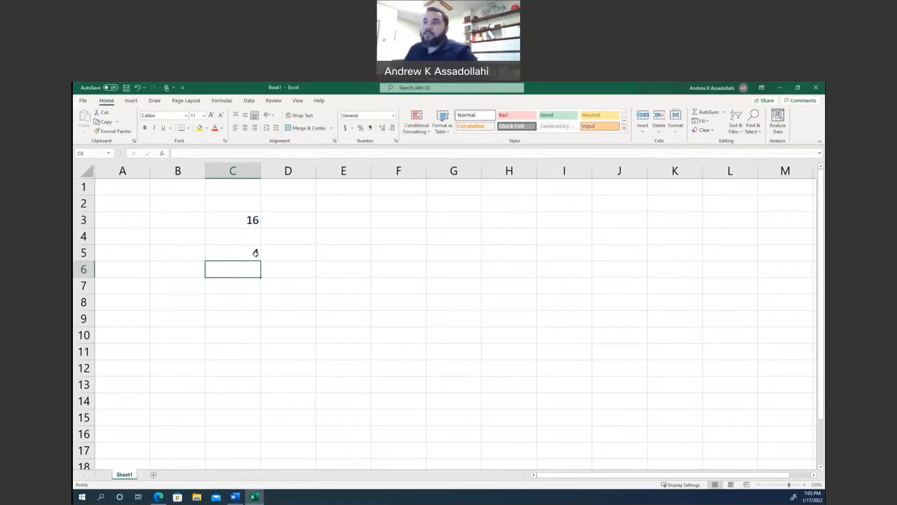
# Set the square root's input value in cell C3 to 112.
pyautogui.click(242, 223)
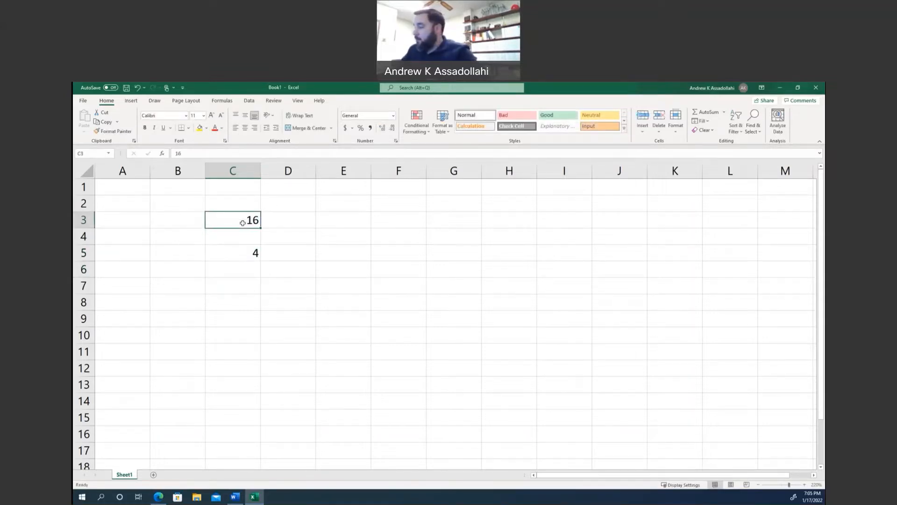
pyautogui.write('112')
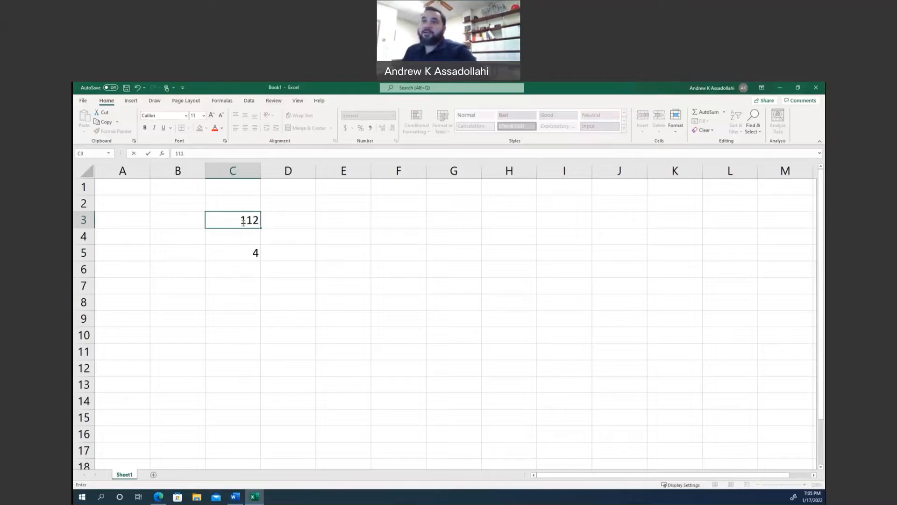
pyautogui.press('Return')
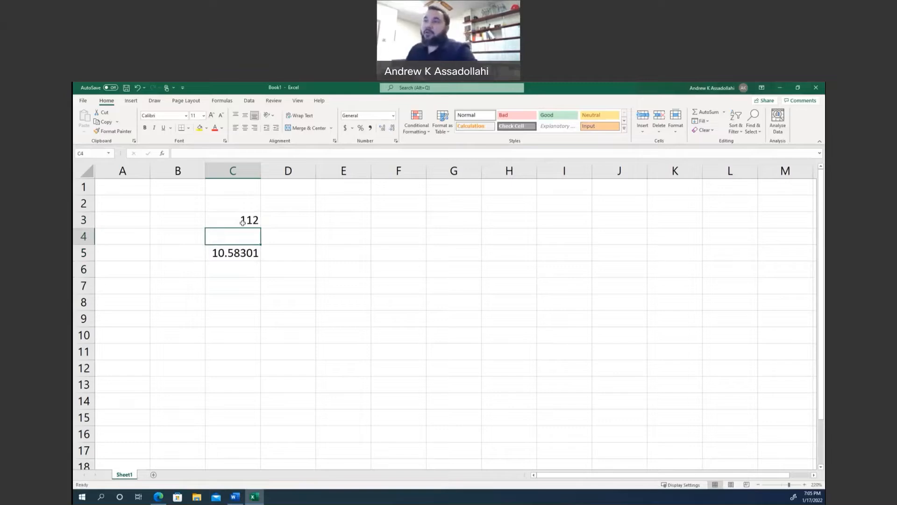
# Clear the contents of cells C3 through C5.
pyautogui.moveTo(243, 223); pyautogui.dragTo(240, 262)
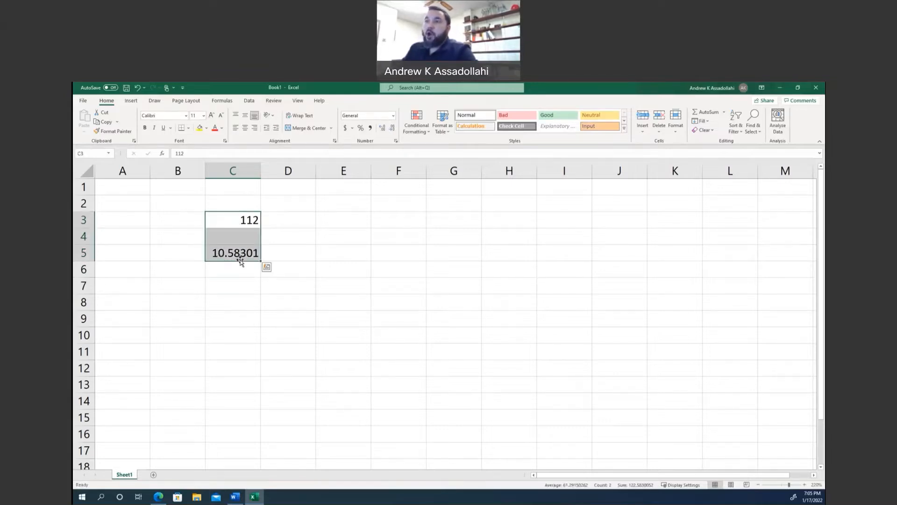
pyautogui.press('Delete')
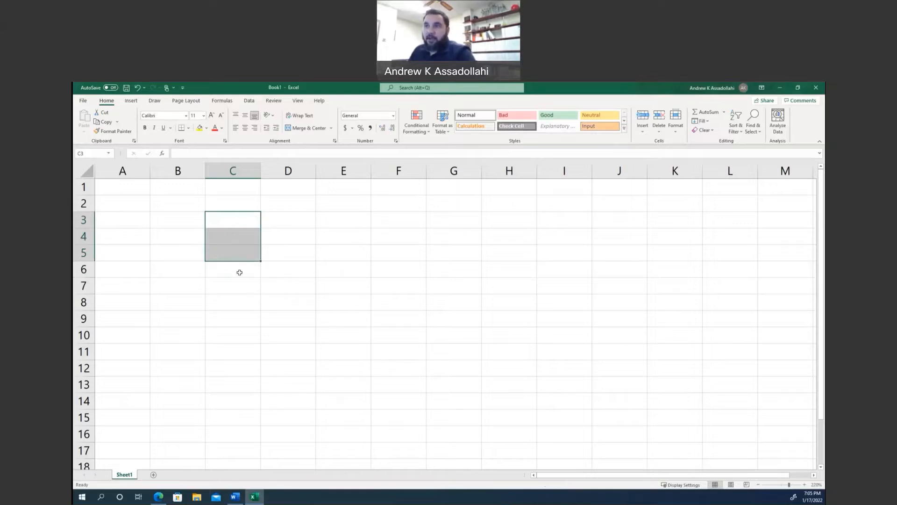
pyautogui.click(239, 273)
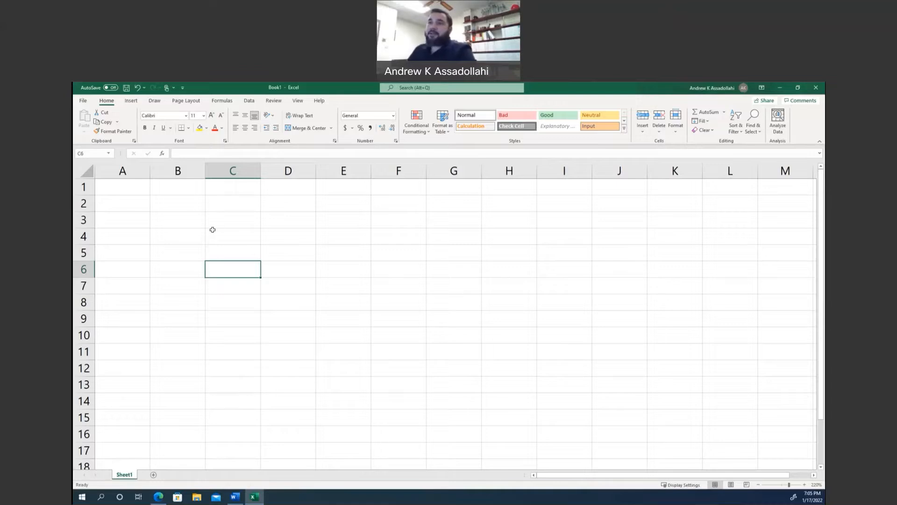
# Enter the heading "Example" in cell A2.
pyautogui.click(111, 203)
pyautogui.write('Example')
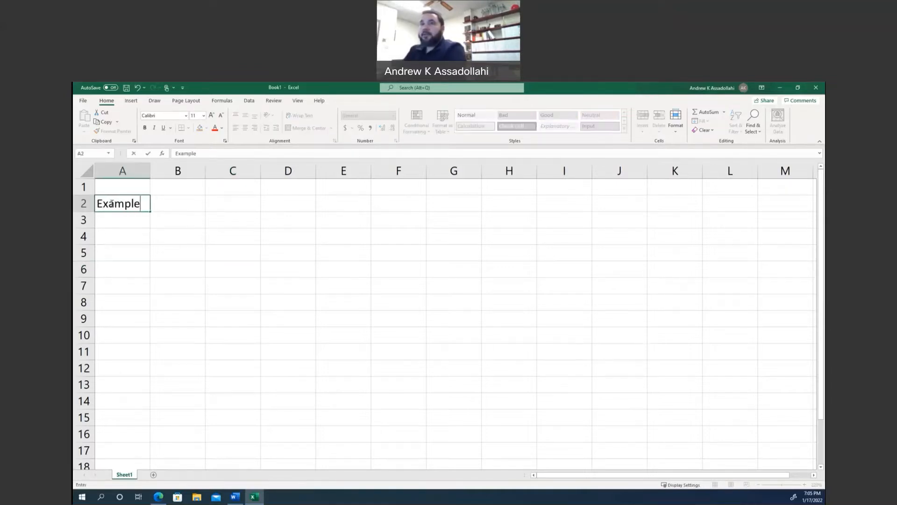
pyautogui.press('Return')
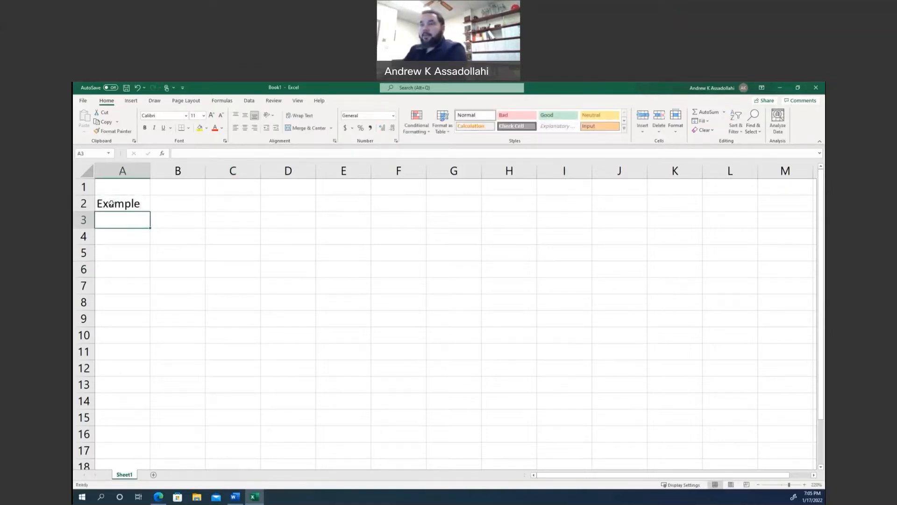
# Enter the task text "Generate a scatter plot of the data." in cell A3.
pyautogui.write('Plot')
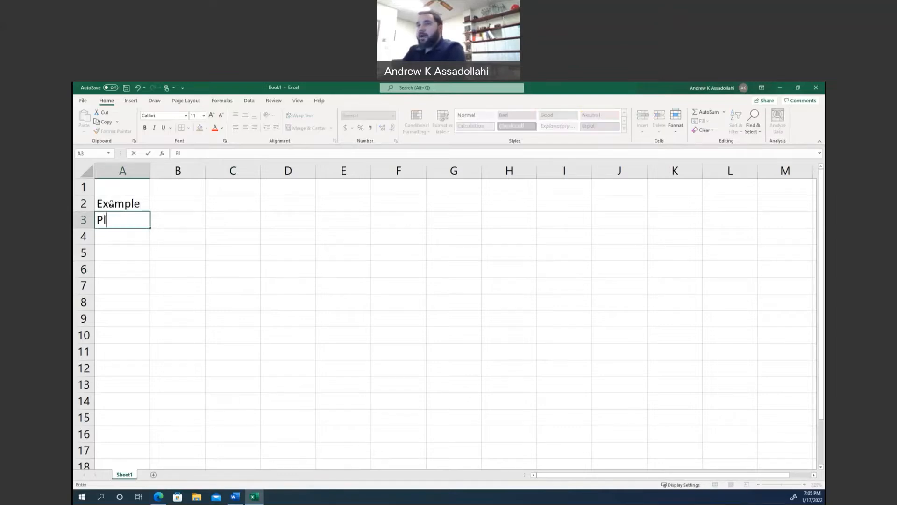
pyautogui.press('BackSpace')
pyautogui.press('BackSpace')
pyautogui.press('BackSpace')
pyautogui.press('BackSpace')
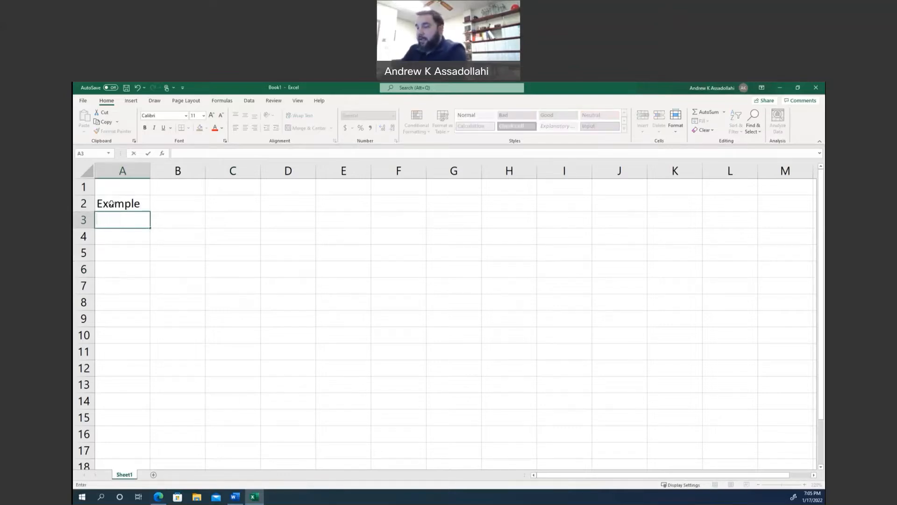
pyautogui.write('Generate a sc')
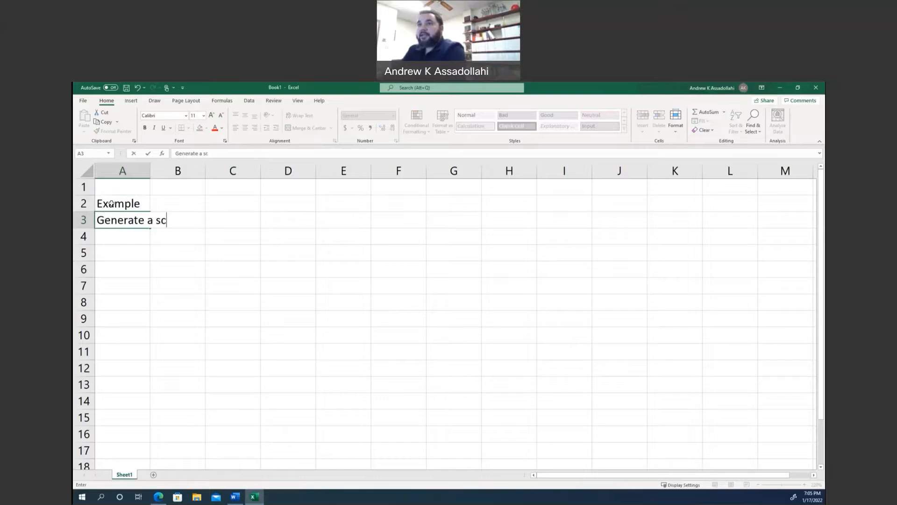
pyautogui.write('atter plot of the data.')
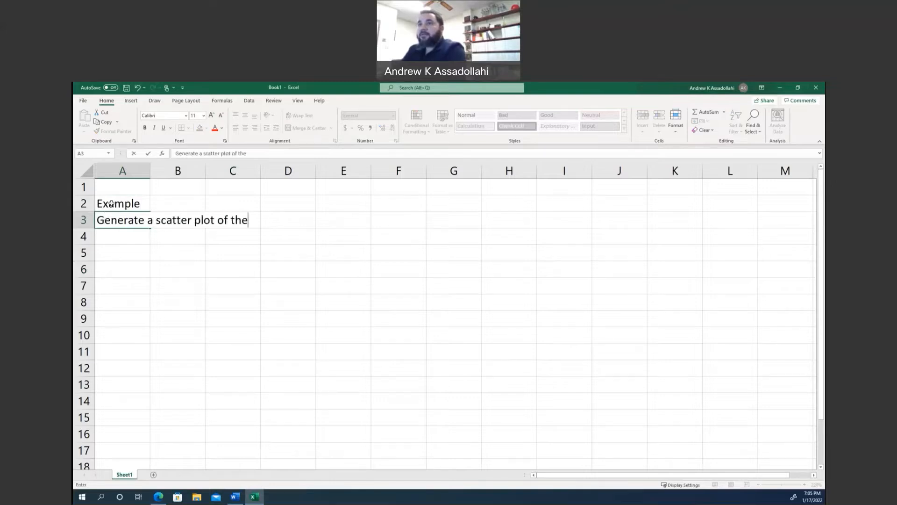
pyautogui.press('Return')
pyautogui.press('Return')
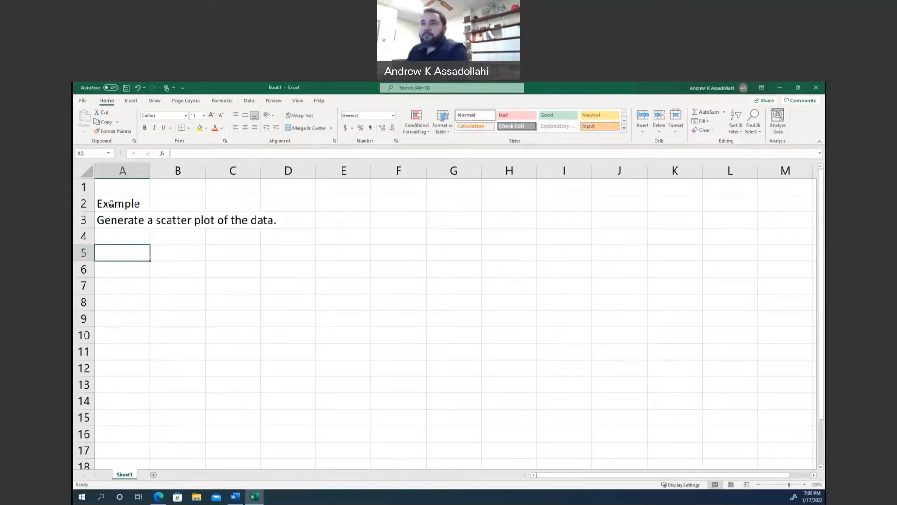
# Enter the column headers x in cell B6 and y in cell C6.
pyautogui.click(167, 269)
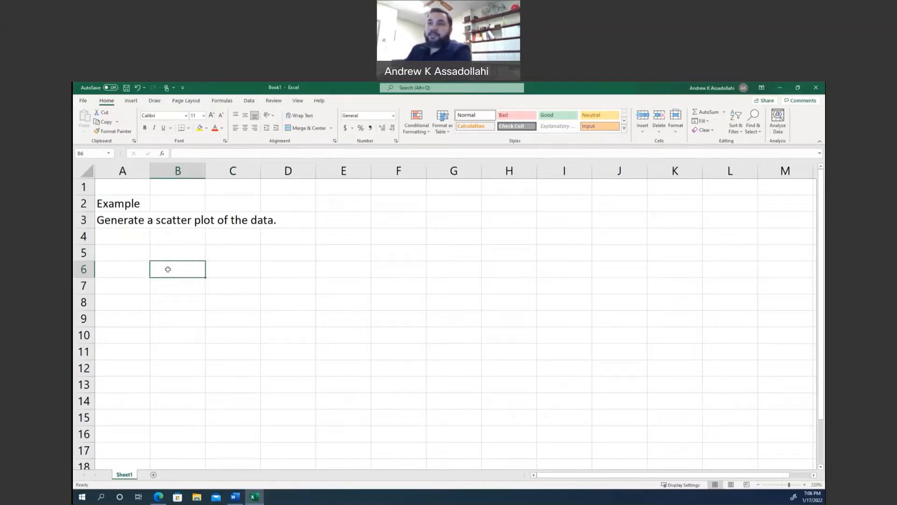
pyautogui.write('x')
pyautogui.press('Tab')
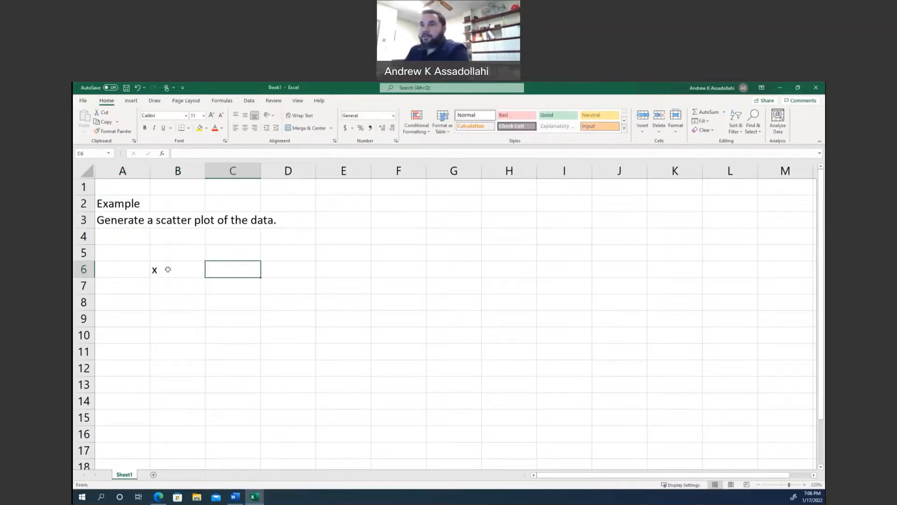
pyautogui.write('y')
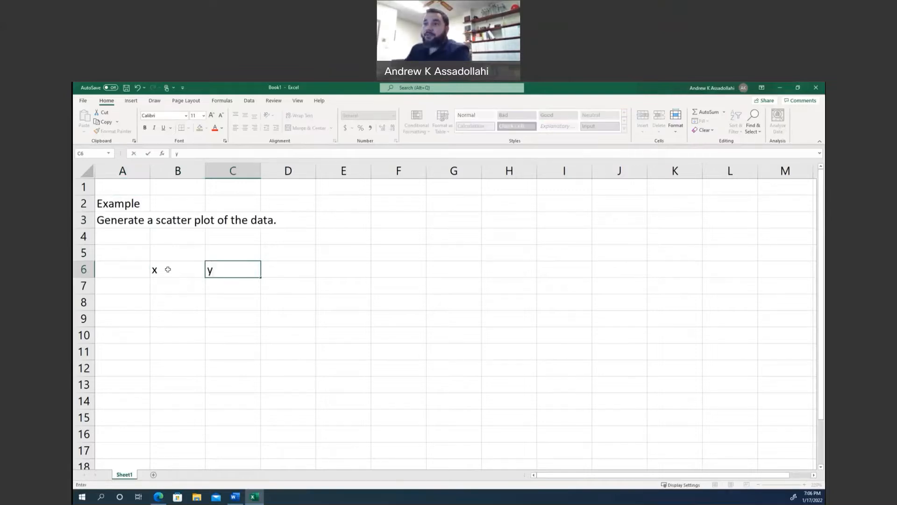
pyautogui.press('Return')
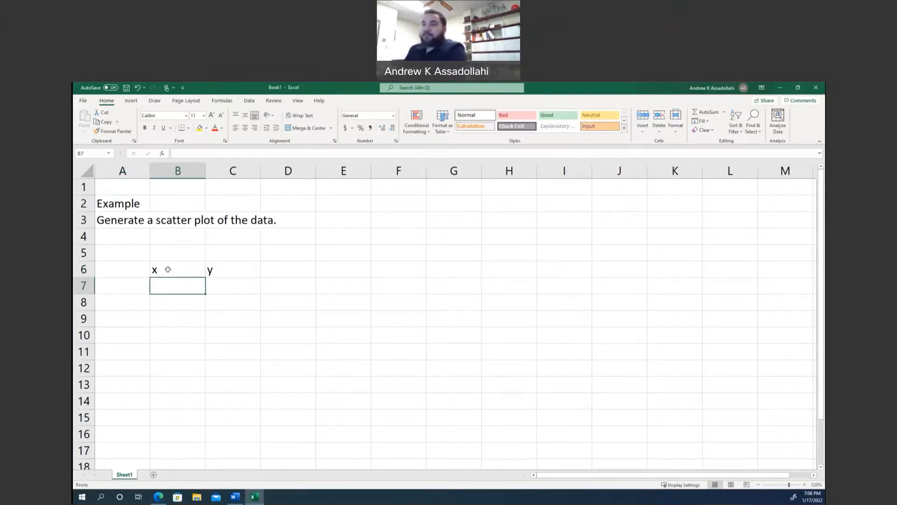
# Fill the x column with the values 1, 2 and 3 in cells B7 through B9.
pyautogui.write('1')
pyautogui.press('Tab')
pyautogui.press('Left')
pyautogui.press('Return')
pyautogui.write('2')
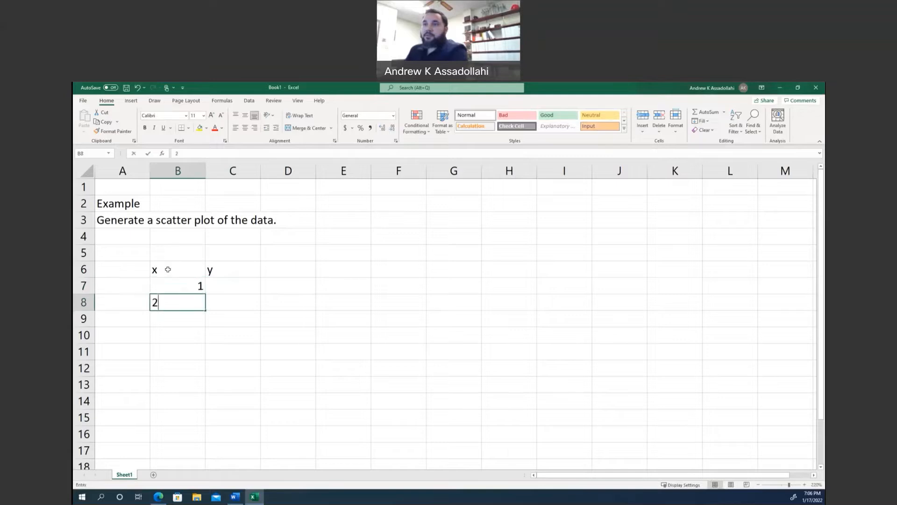
pyautogui.press('Return')
pyautogui.write('3')
pyautogui.press('Tab')
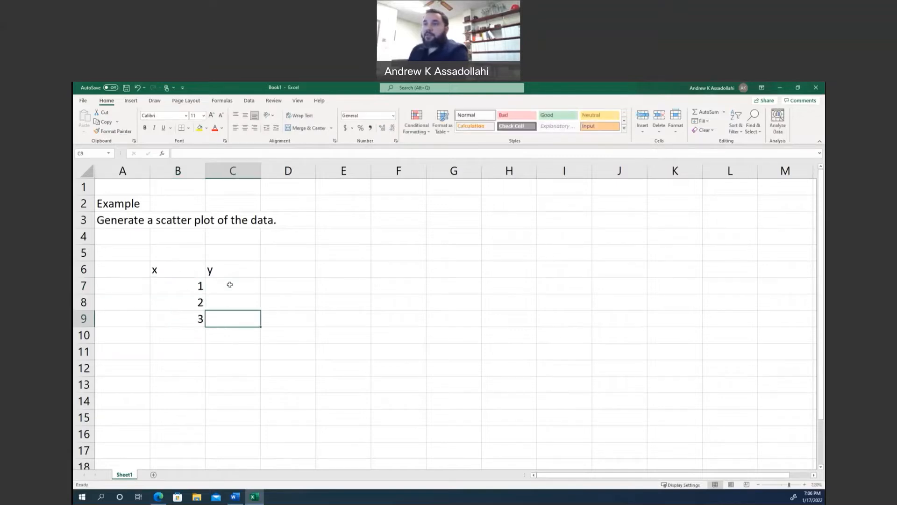
# Fill the y column with the values 4, 5 and 6 in cells C7 through C9.
pyautogui.click(213, 286)
pyautogui.write('4')
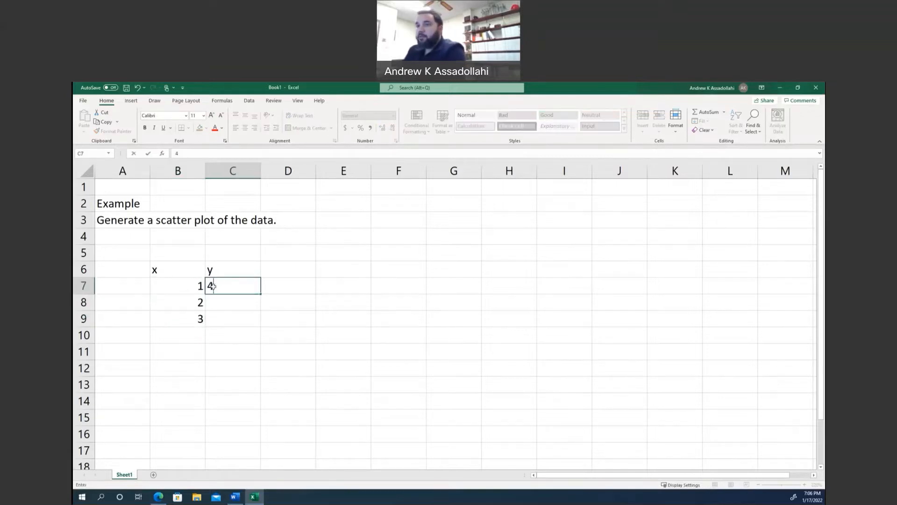
pyautogui.press('Return')
pyautogui.write('5')
pyautogui.press('Return')
pyautogui.write('6')
pyautogui.press('Return')
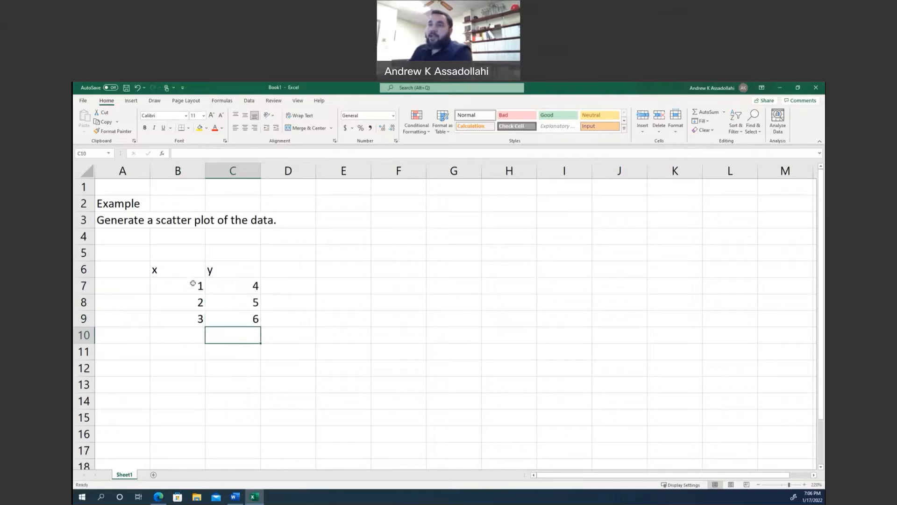
# Center the contents of the data table B6:C9 and apply all borders to its cells.
pyautogui.moveTo(192, 274); pyautogui.dragTo(253, 321)
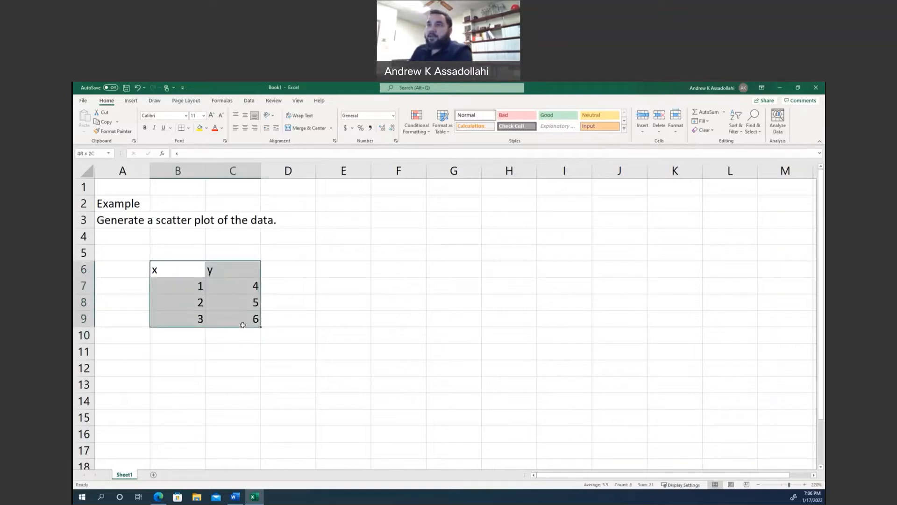
pyautogui.click(247, 131)
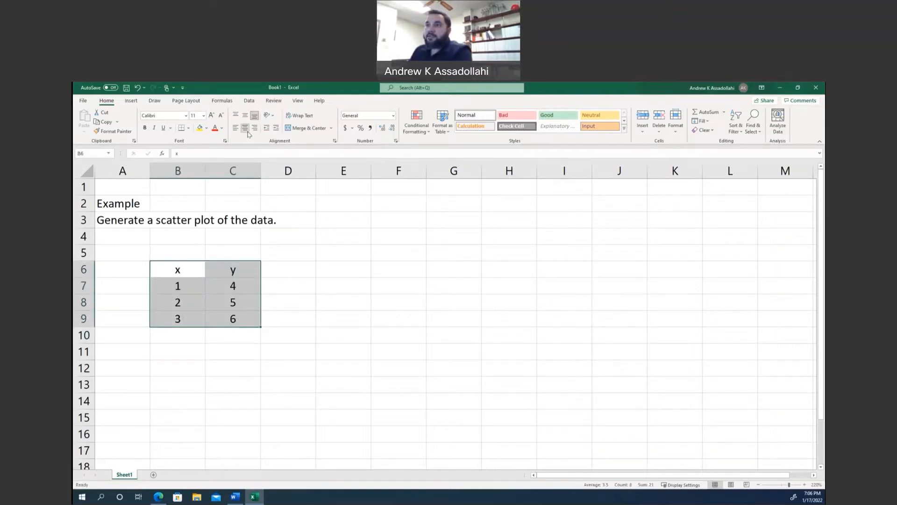
pyautogui.click(188, 128)
pyautogui.click(190, 209)
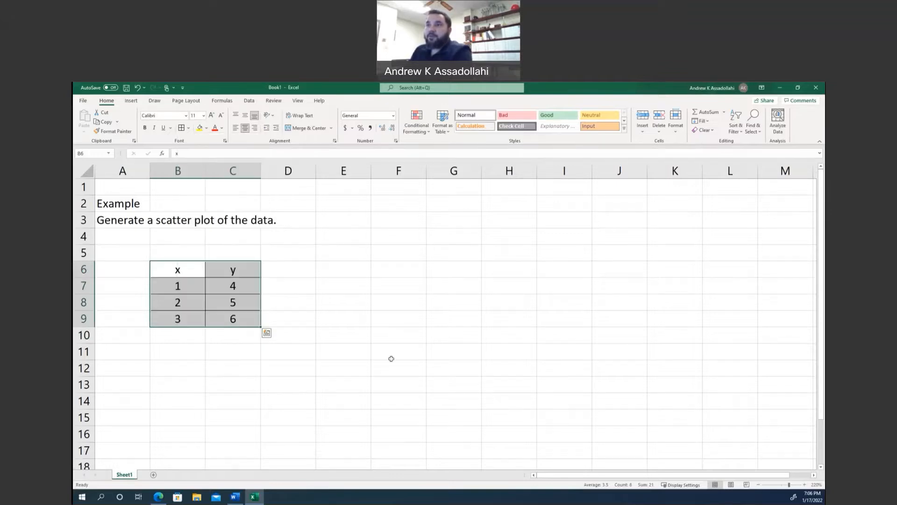
pyautogui.click(391, 357)
# Enter the label "Solution" in cell A11 below the data table.
pyautogui.click(160, 401)
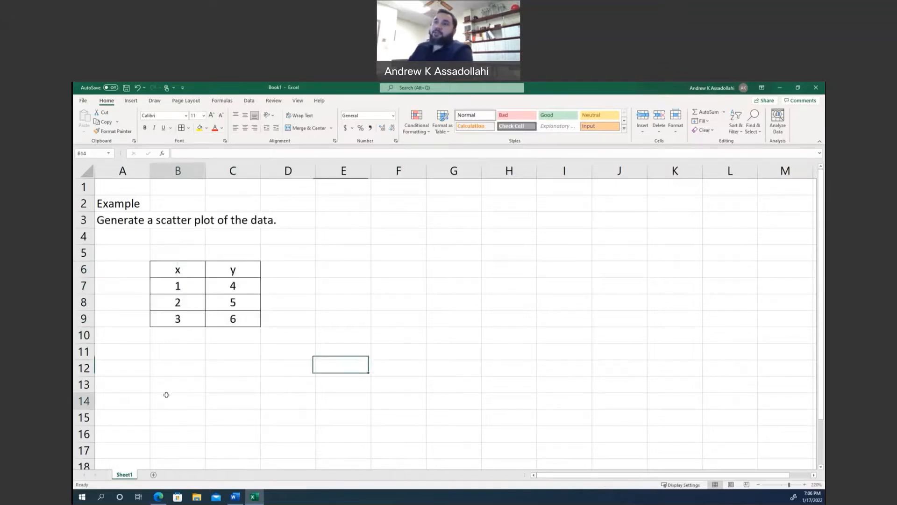
pyautogui.click(126, 362)
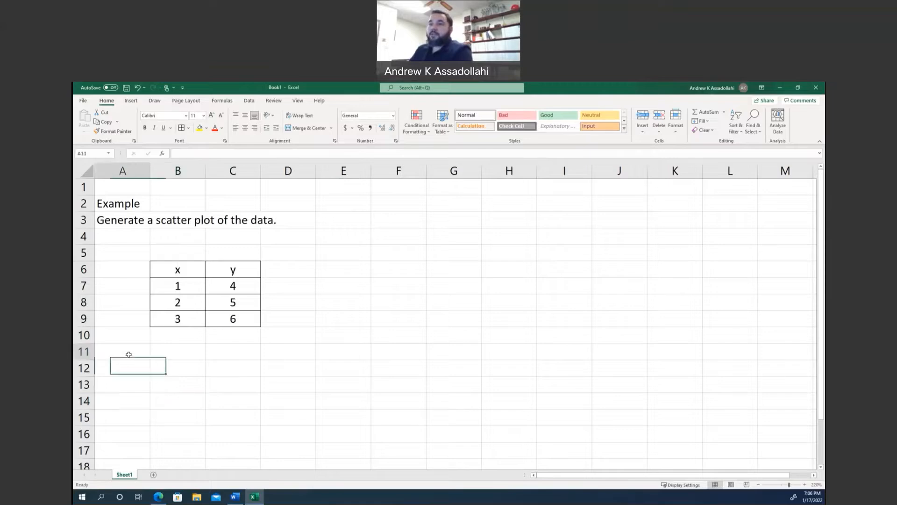
pyautogui.click(130, 353)
pyautogui.write('Soltu')
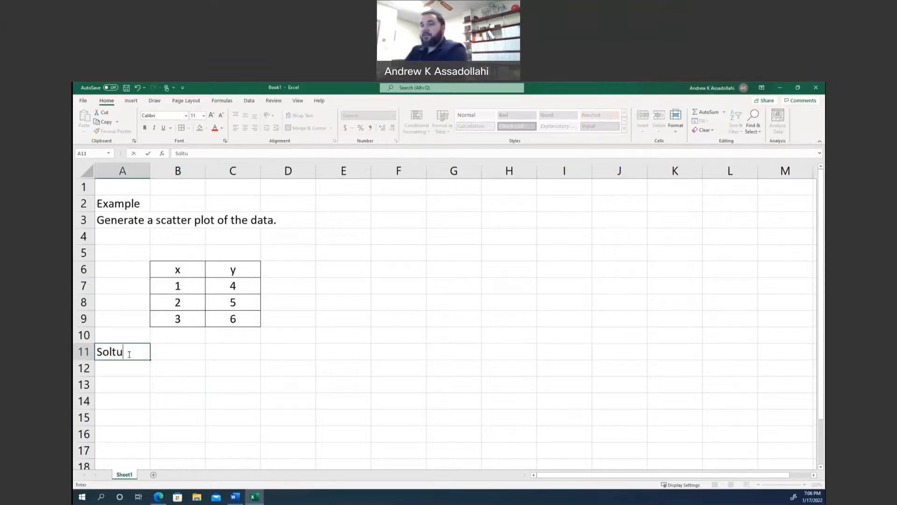
pyautogui.press('BackSpace')
pyautogui.press('BackSpace')
pyautogui.write('ution')
pyautogui.press('Return')
pyautogui.press('Return')
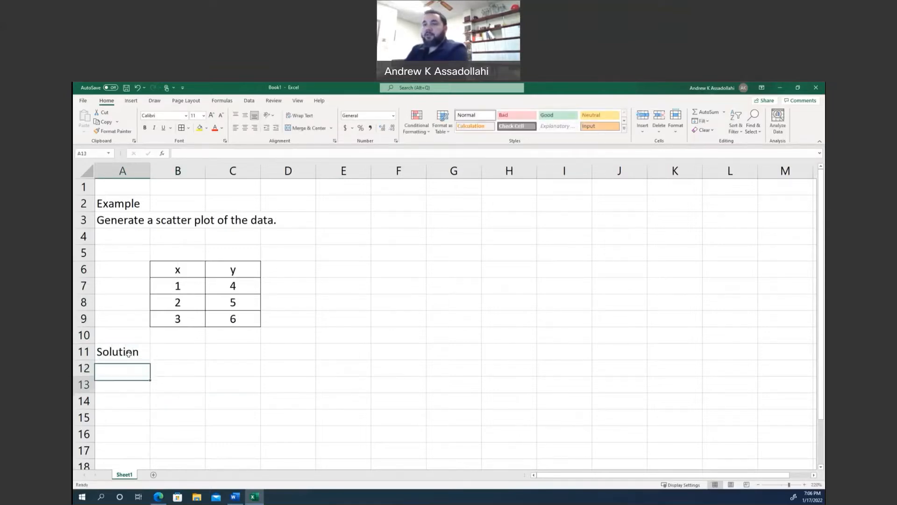
# Insert an empty markers-only scatter chart and move it below the Solution label, starting at about row 12.
pyautogui.click(132, 101)
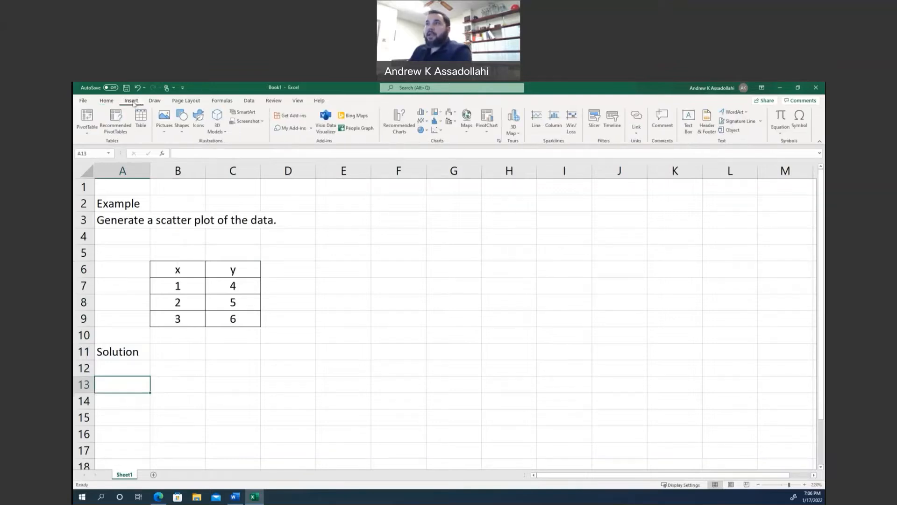
pyautogui.click(442, 133)
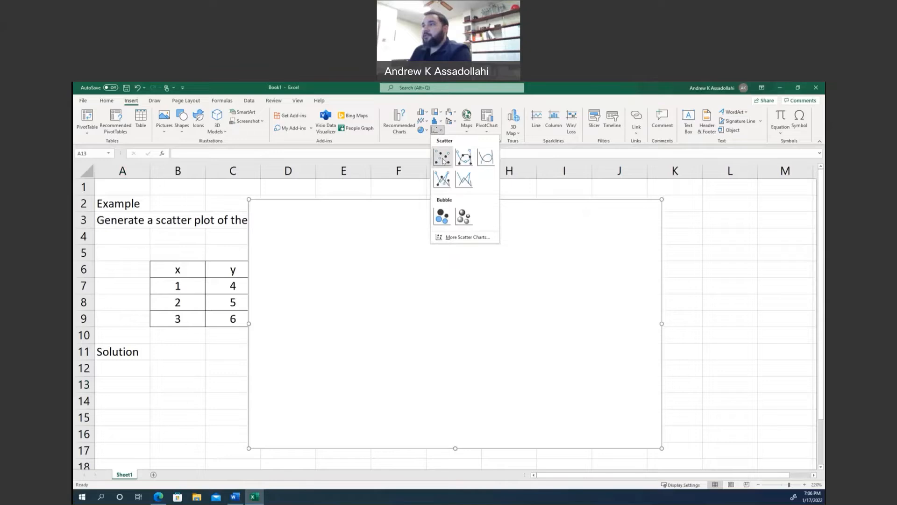
pyautogui.click(443, 158)
pyautogui.moveTo(366, 228); pyautogui.dragTo(260, 391)
pyautogui.scroll(-2, 260, 377)
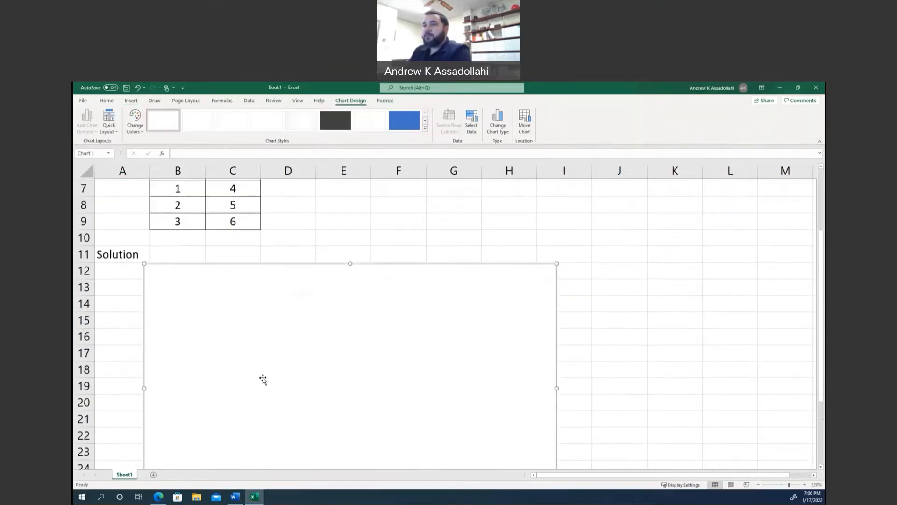
# Add a new data series to the empty chart and name it "Scatter Plot".
pyautogui.rightClick(255, 315)
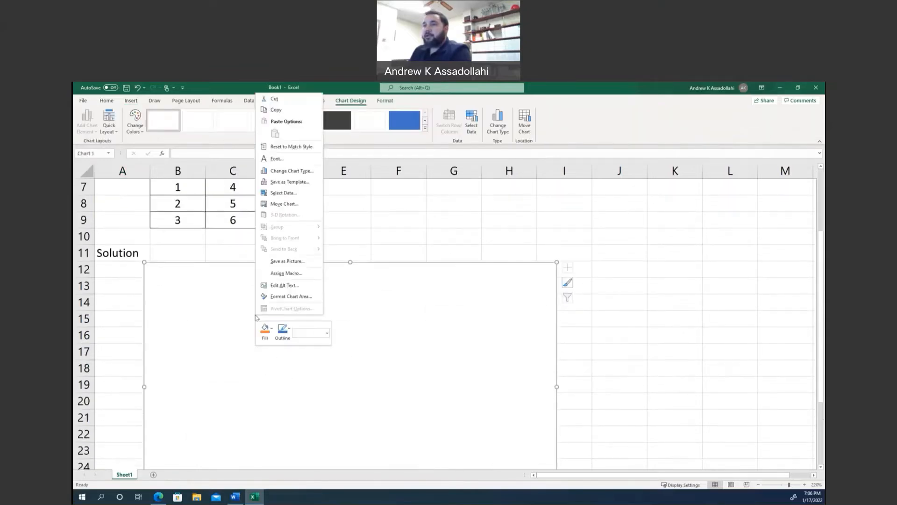
pyautogui.click(288, 194)
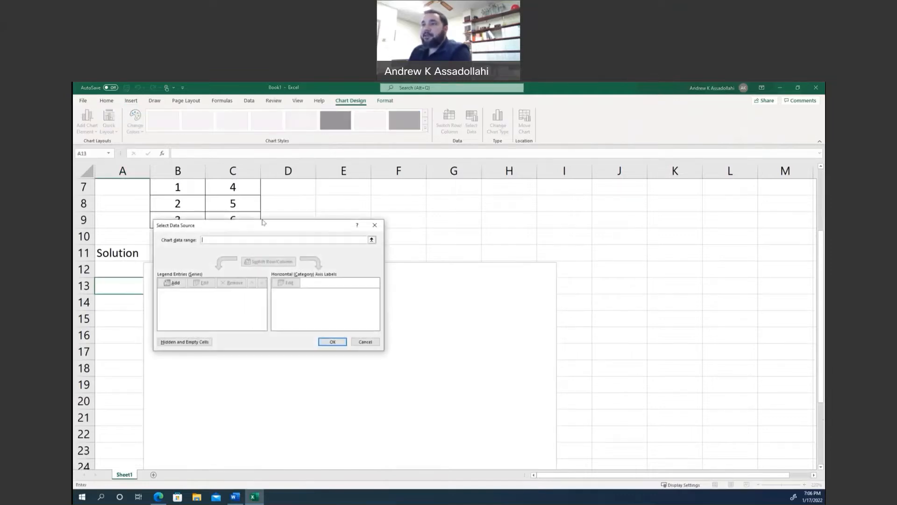
pyautogui.click(175, 283)
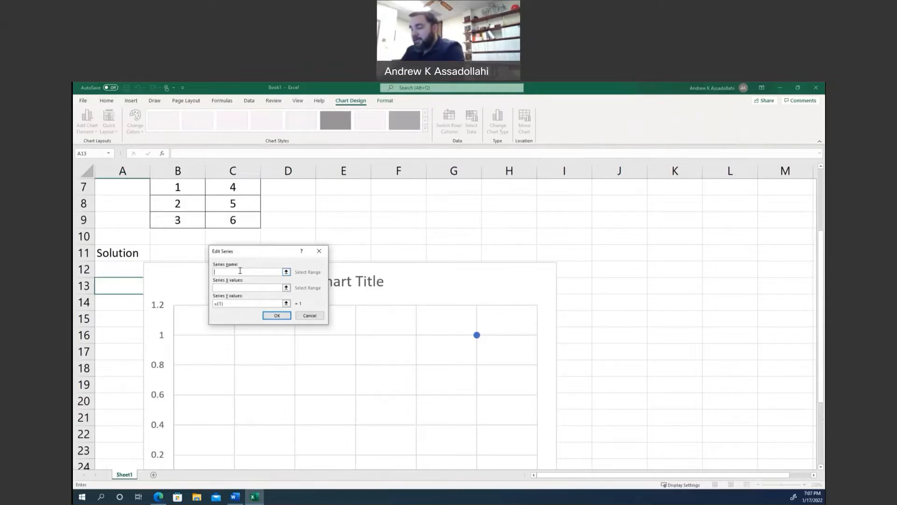
pyautogui.write('capo')
pyautogui.press('BackSpace')
pyautogui.press('BackSpace')
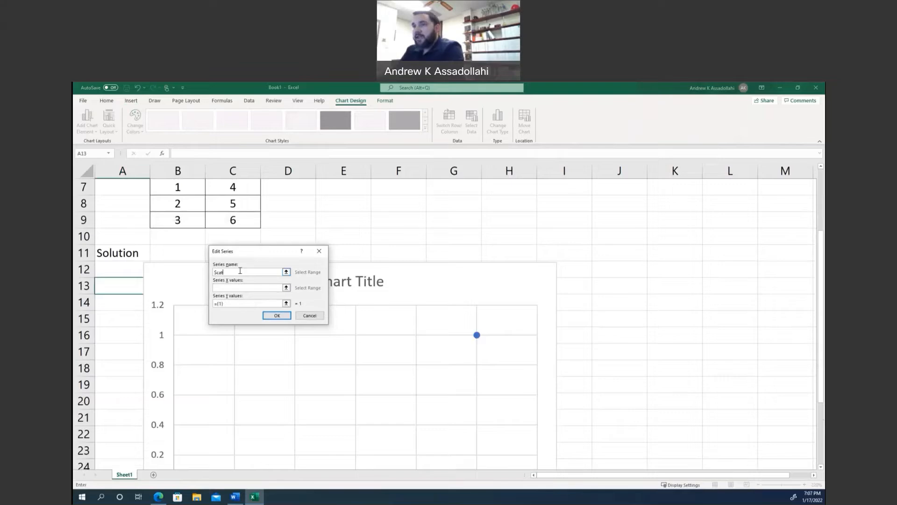
pyautogui.write('tter Plot')
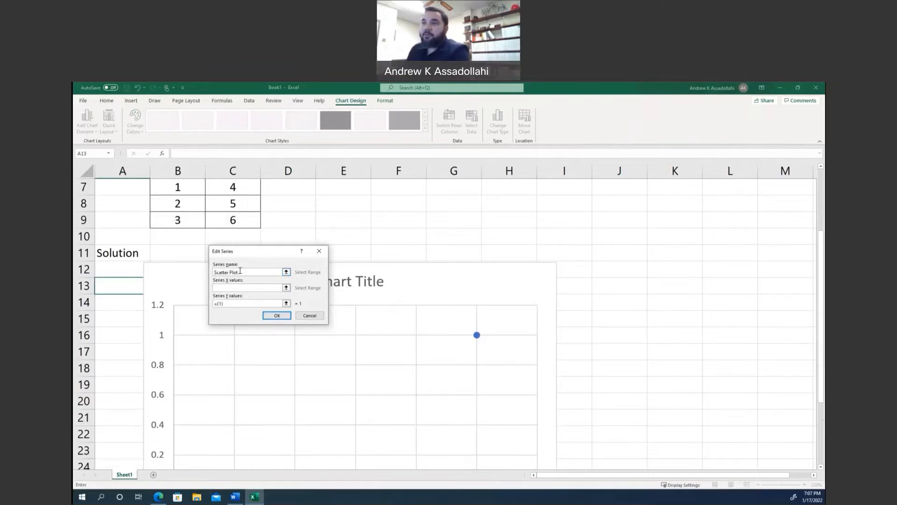
# Set the series X values to the range B7:B9 on Sheet1.
pyautogui.click(235, 288)
pyautogui.scroll(1, 234, 288)
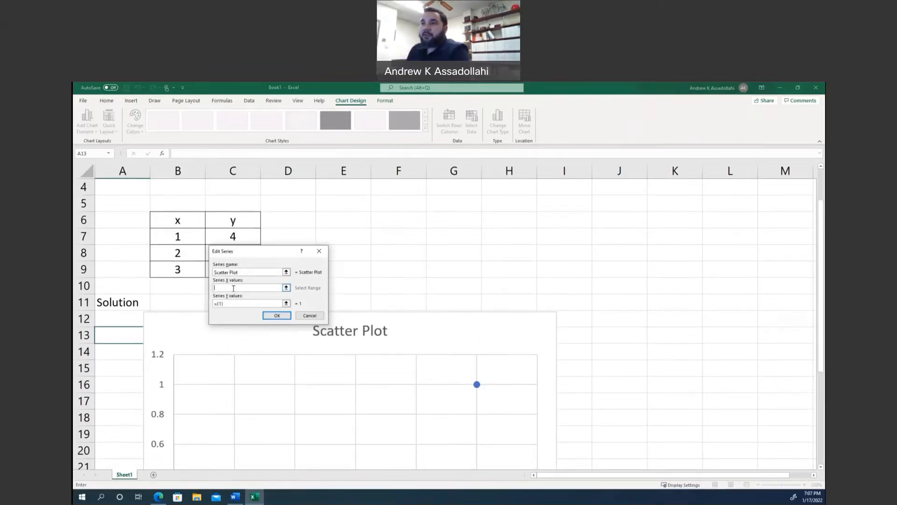
pyautogui.moveTo(178, 237); pyautogui.dragTo(178, 263)
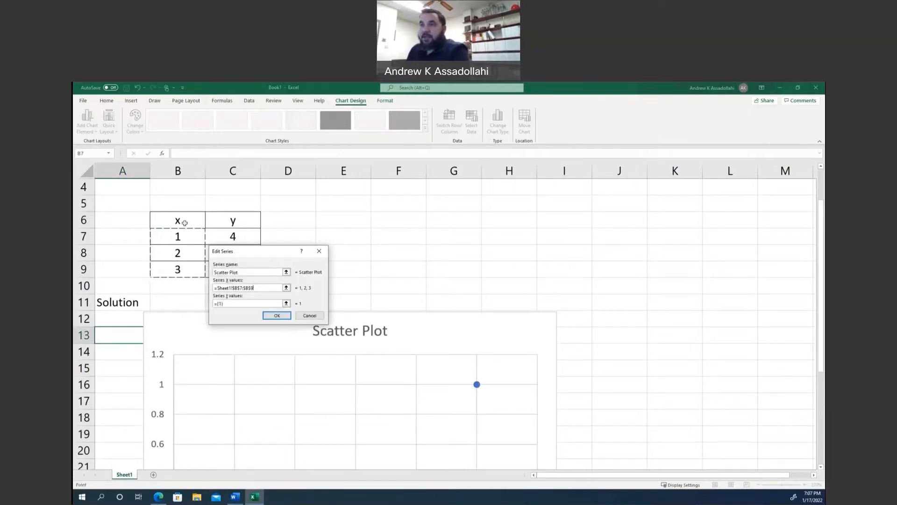
# Replace the default series Y values with the range C7:C9 on Sheet1, moving the dialog clear of the table.
pyautogui.click(219, 303)
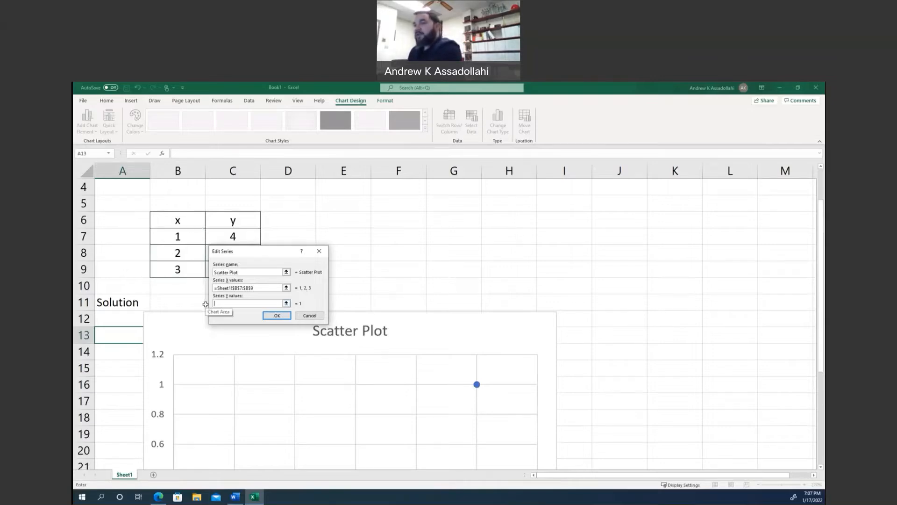
pyautogui.press('BackSpace')
pyautogui.moveTo(242, 252); pyautogui.dragTo(321, 250)
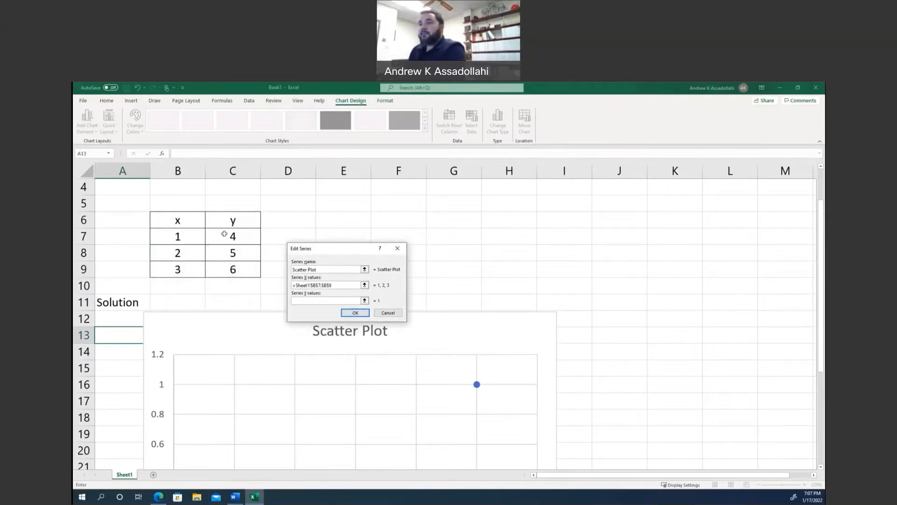
pyautogui.moveTo(224, 234); pyautogui.dragTo(227, 270)
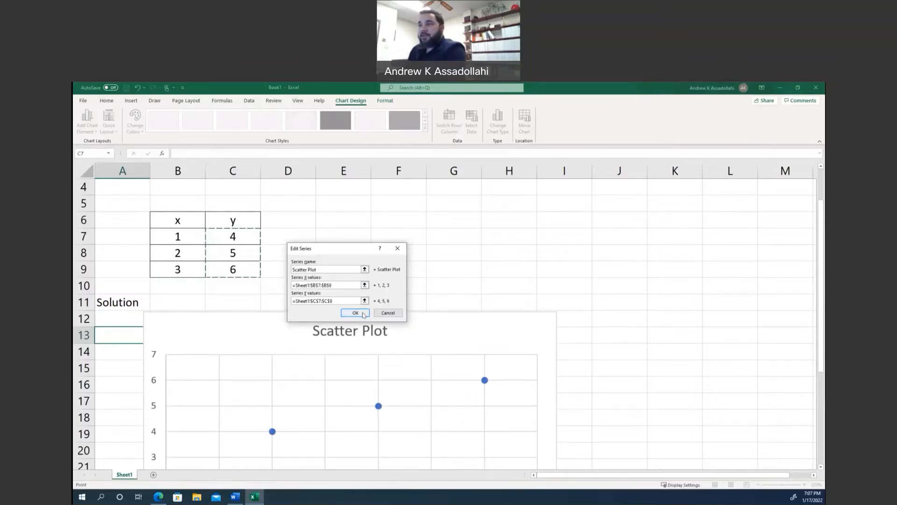
# Accept the Scatter Plot series settings and apply the chart's data source.
pyautogui.click(355, 313)
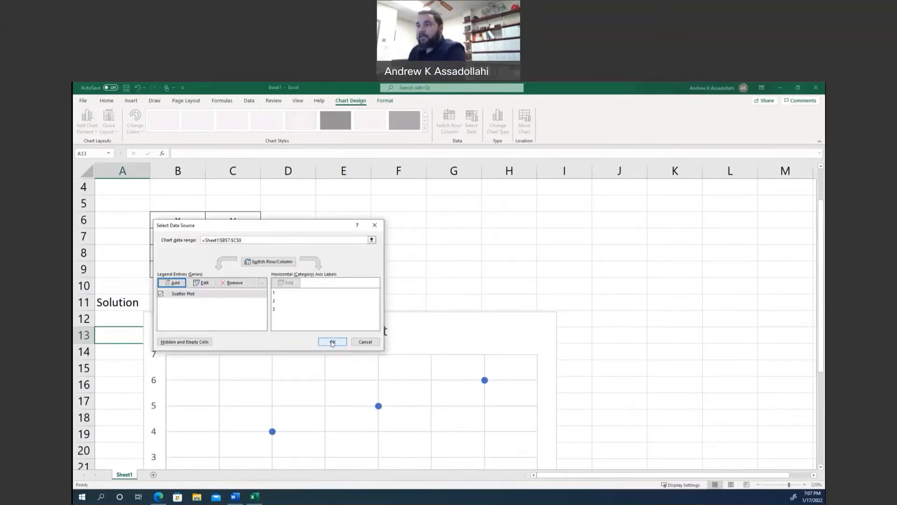
pyautogui.click(333, 342)
# Add axis titles to the scatter chart and rename the horizontal axis title to "x".
pyautogui.keyDown('ctrl'); pyautogui.scroll(-4, 326, 295); pyautogui.keyUp('ctrl')
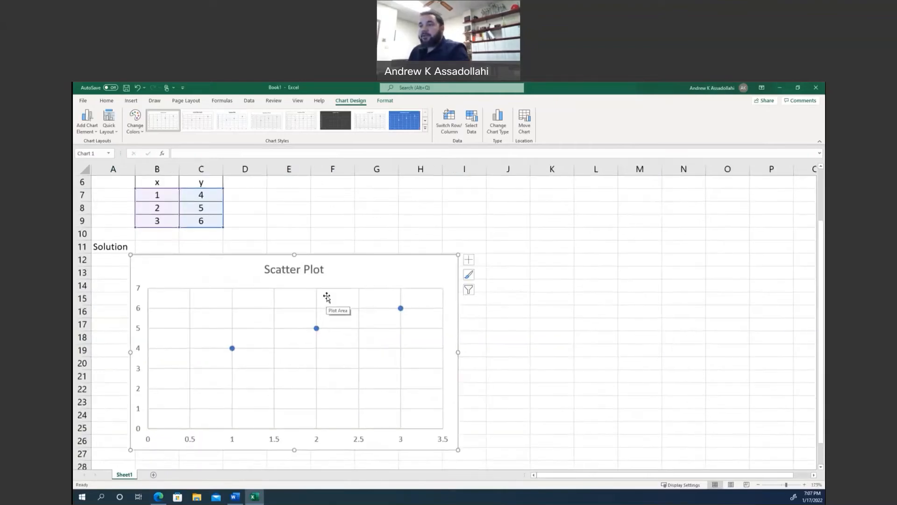
pyautogui.scroll(-1, 326, 296)
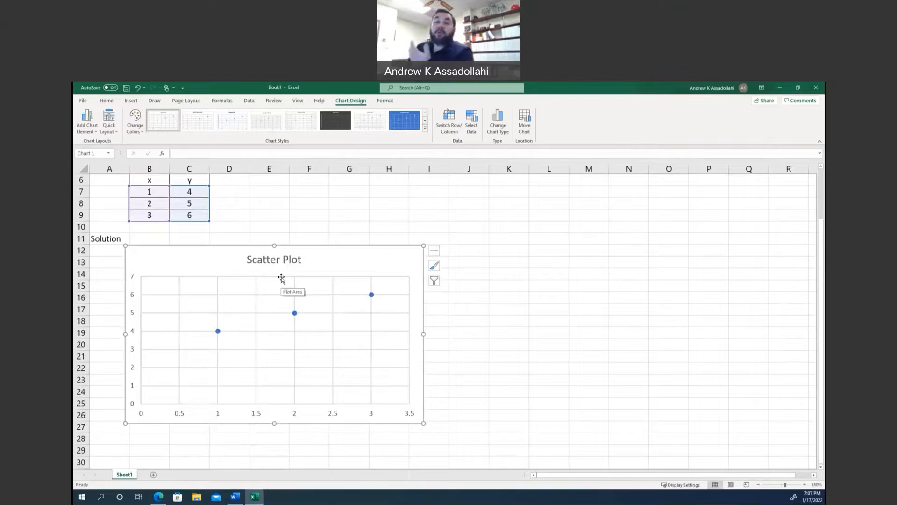
pyautogui.click(434, 253)
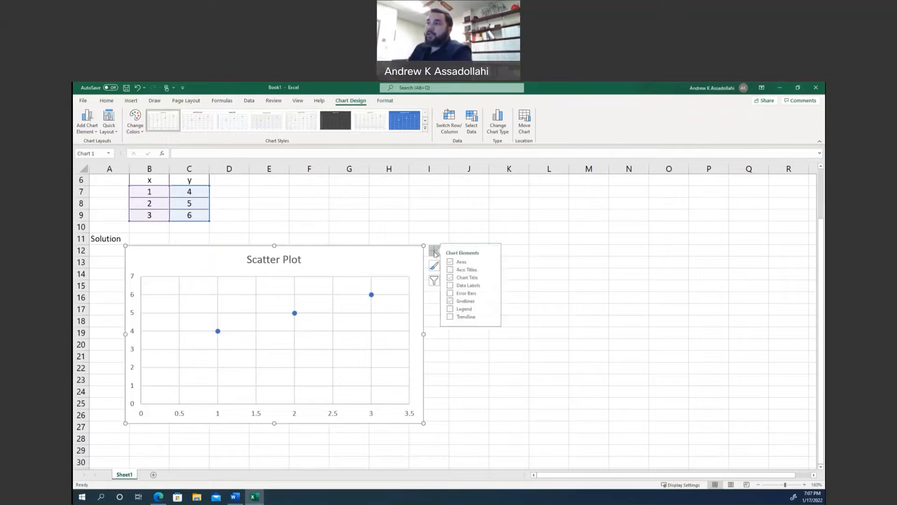
pyautogui.click(454, 270)
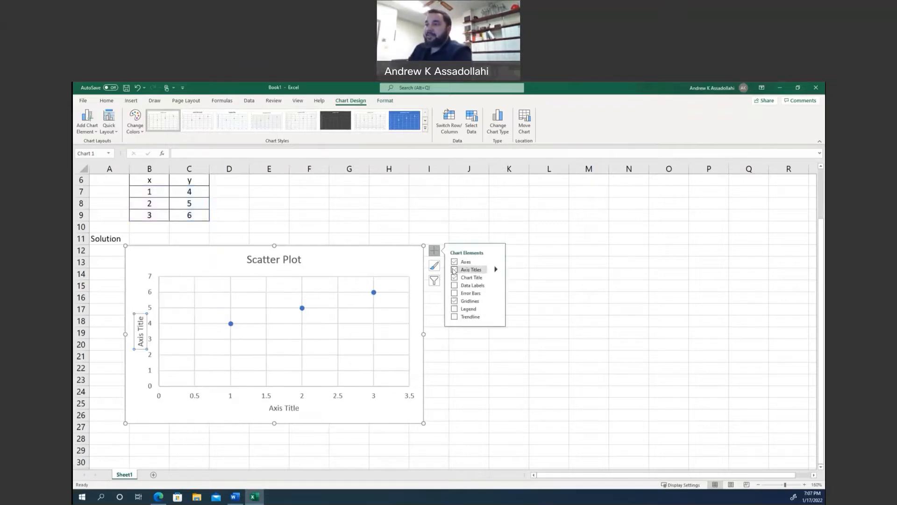
pyautogui.click(277, 409)
pyautogui.click(277, 409)
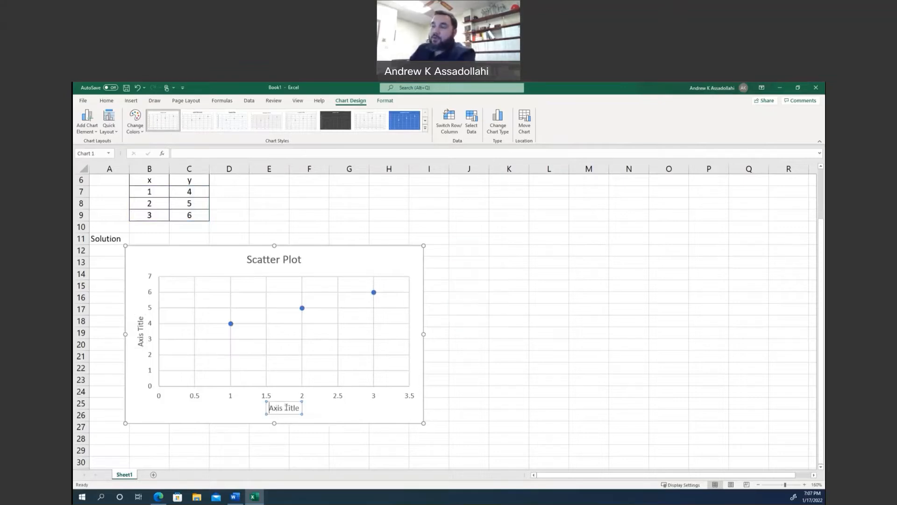
pyautogui.moveTo(270, 408); pyautogui.dragTo(299, 408)
pyautogui.write('x')
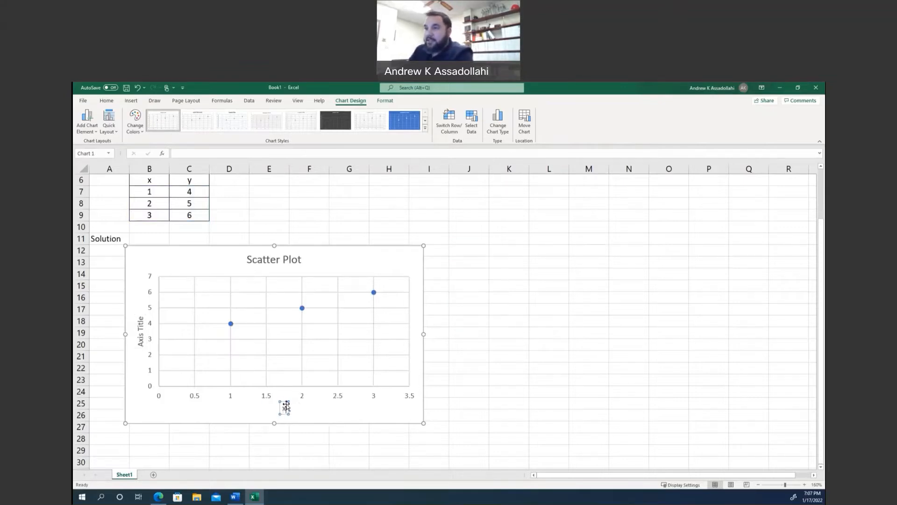
# Rename the chart's vertical axis title to "y" and deselect the chart.
pyautogui.click(140, 327)
pyautogui.moveTo(140, 318); pyautogui.dragTo(140, 340)
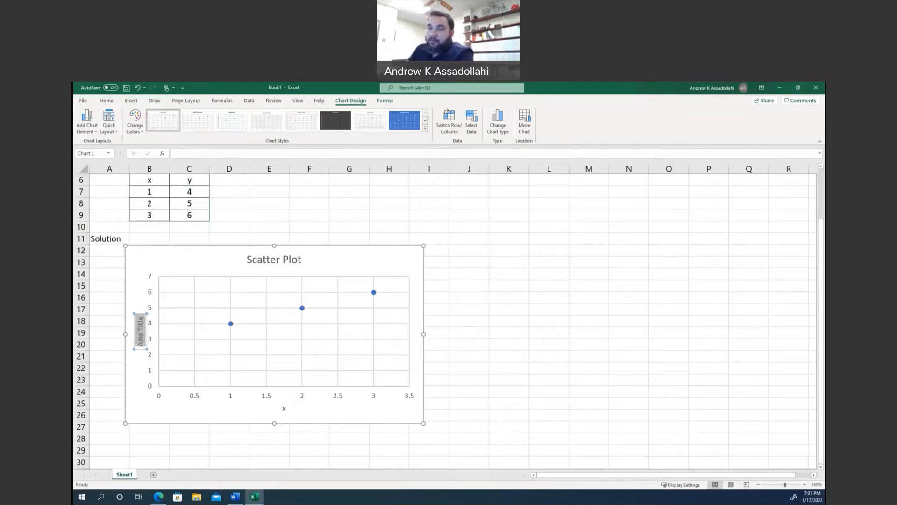
pyautogui.write('y')
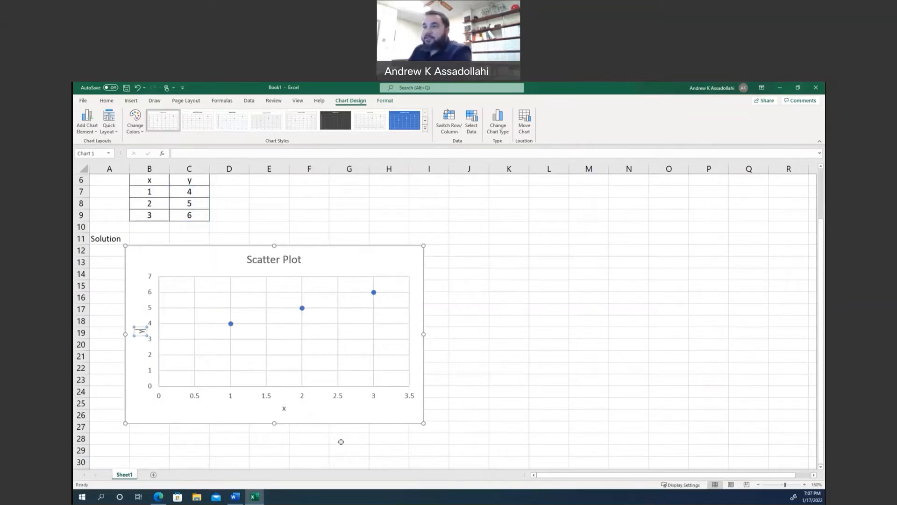
pyautogui.click(341, 441)
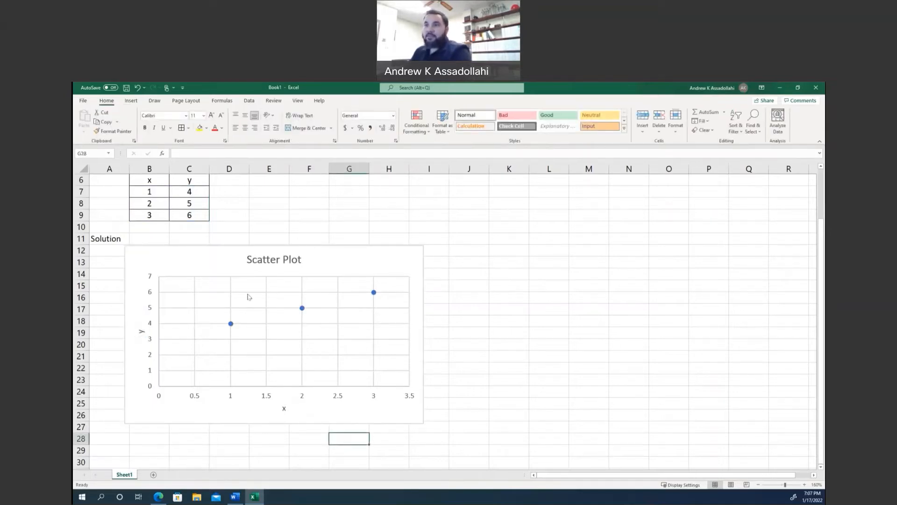
# Move the chart down about one row so it starts near row 13 below the Solution label.
pyautogui.moveTo(206, 254); pyautogui.dragTo(206, 269)
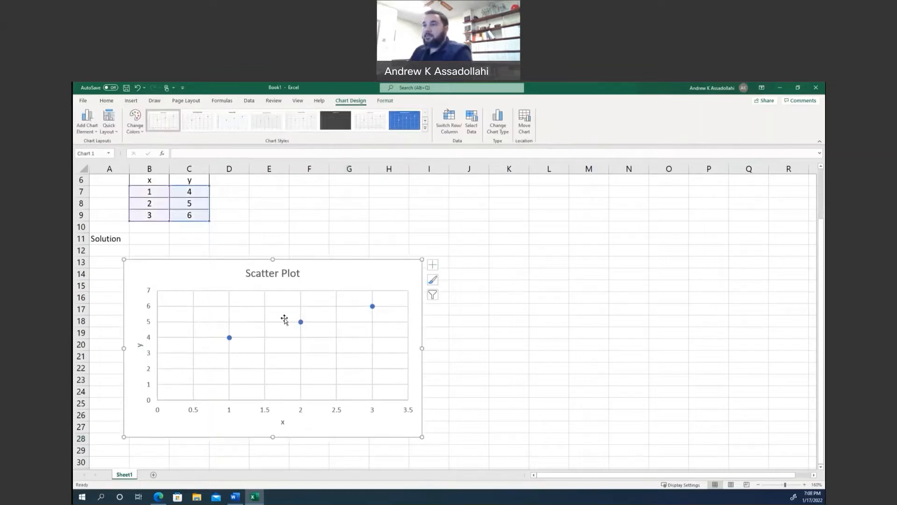
pyautogui.scroll(-3, 282, 316)
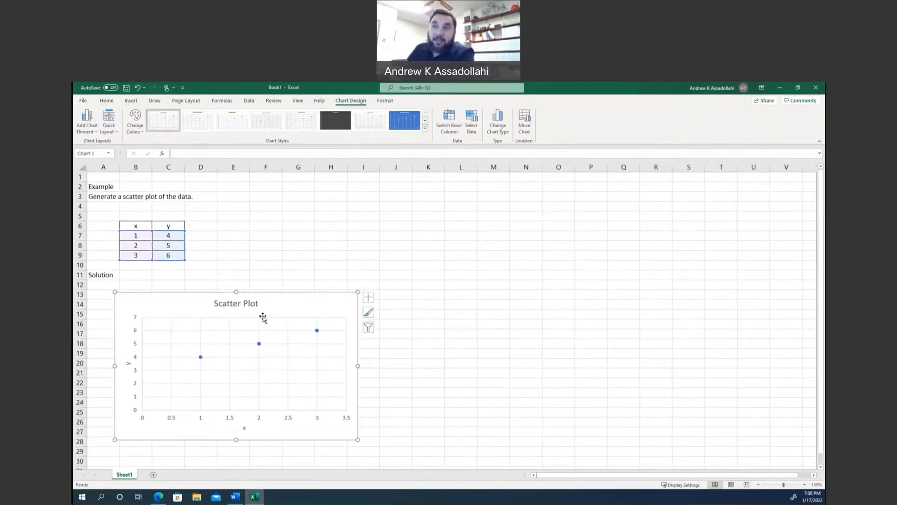
pyautogui.click(299, 265)
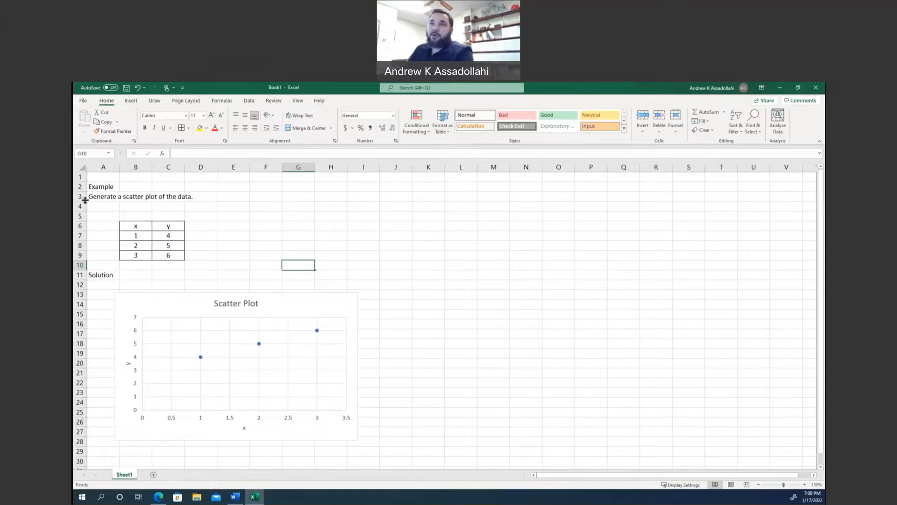
# Set all text in the scatter chart to Times New Roman, size 12.
pyautogui.click(159, 299)
pyautogui.click(112, 102)
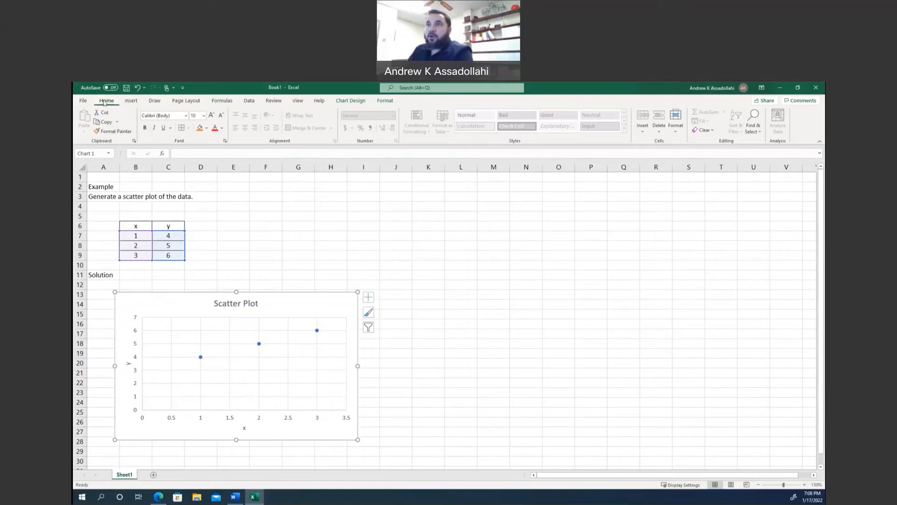
pyautogui.click(164, 115)
pyautogui.write('Times New Roman')
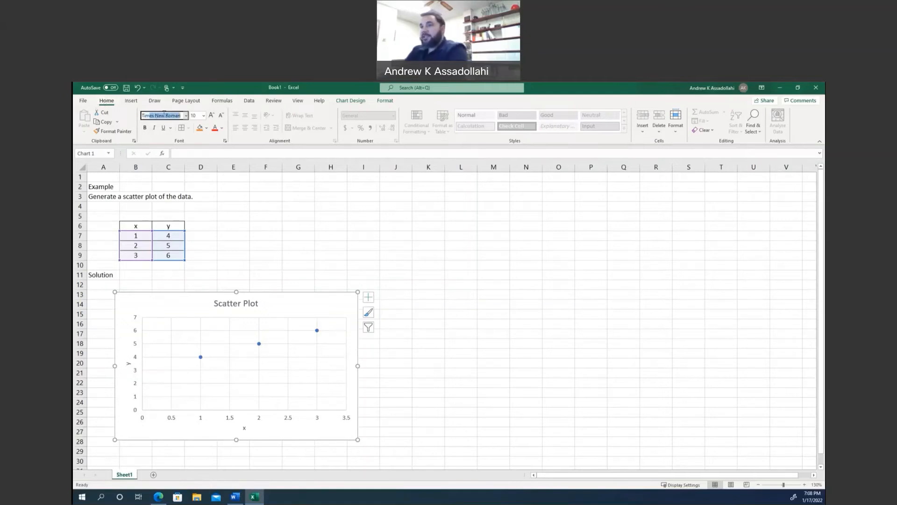
pyautogui.press('Return')
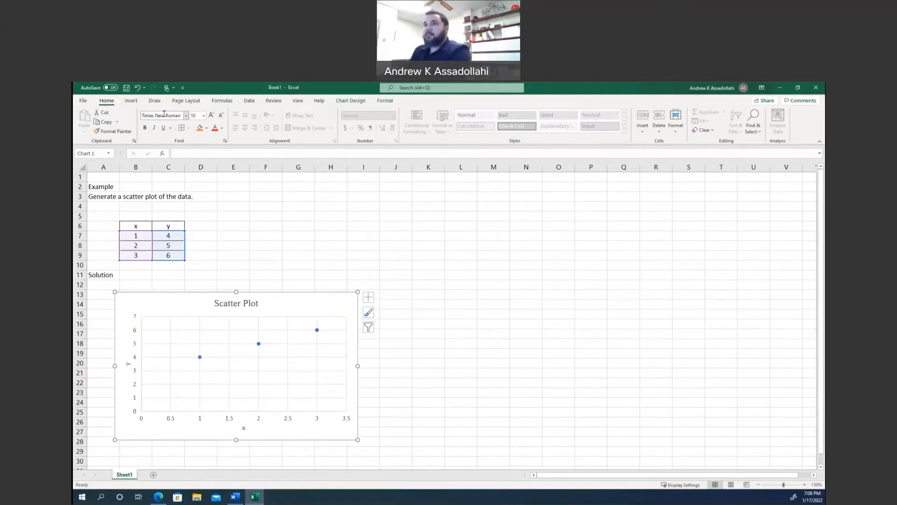
pyautogui.click(196, 115)
pyautogui.write('12')
pyautogui.press('Return')
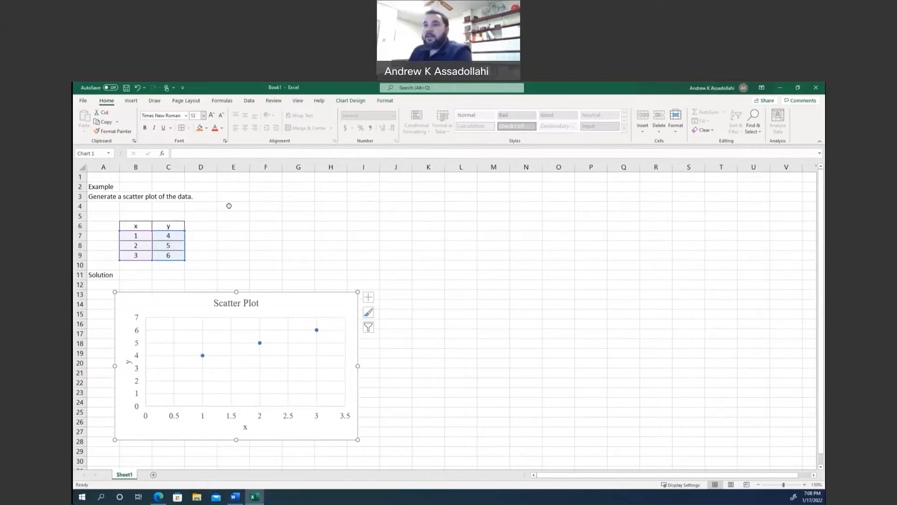
# Format the worksheet range A2:H11 in Times New Roman, size 12.
pyautogui.click(262, 238)
pyautogui.moveTo(101, 186); pyautogui.dragTo(346, 279)
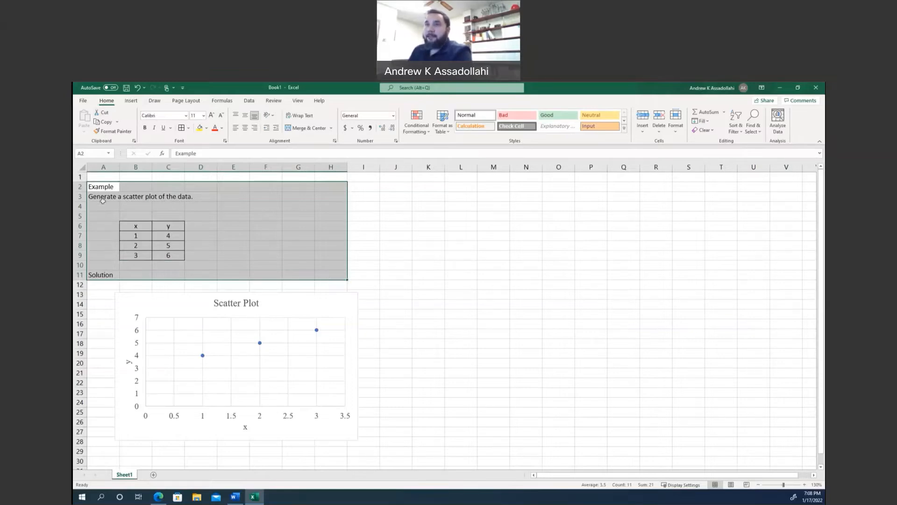
pyautogui.click(162, 115)
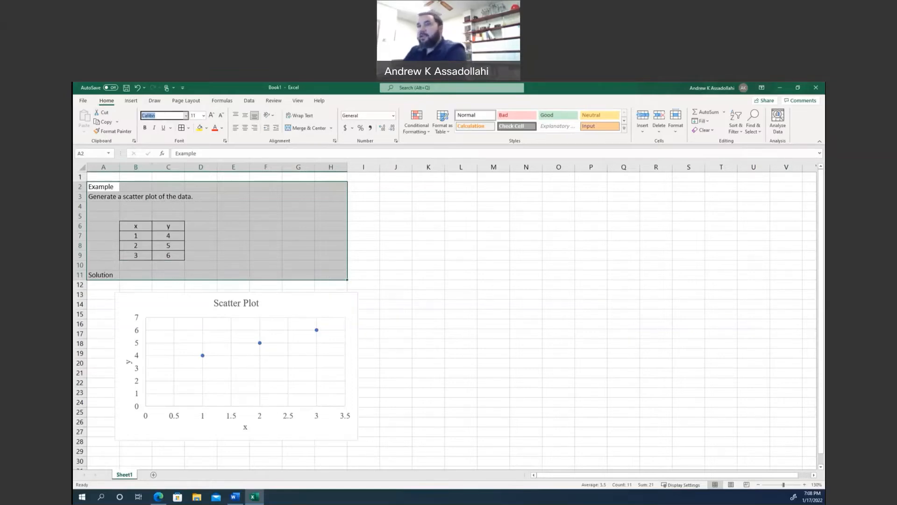
pyautogui.write('Times New Roman')
pyautogui.press('Return')
pyautogui.click(195, 115)
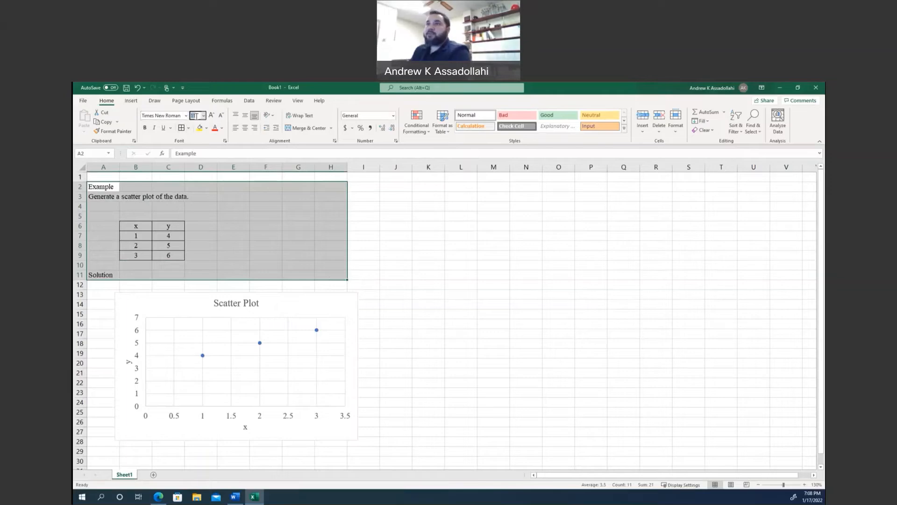
pyautogui.write('12')
pyautogui.press('Return')
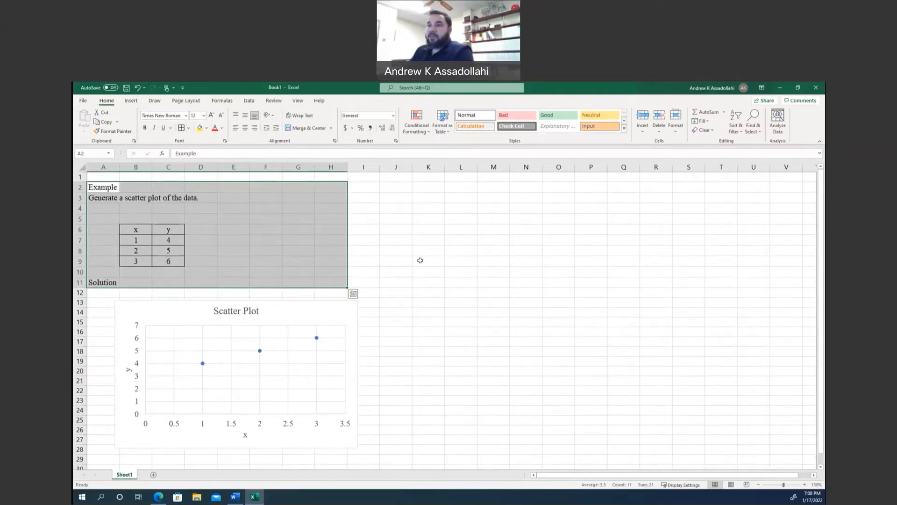
pyautogui.click(420, 260)
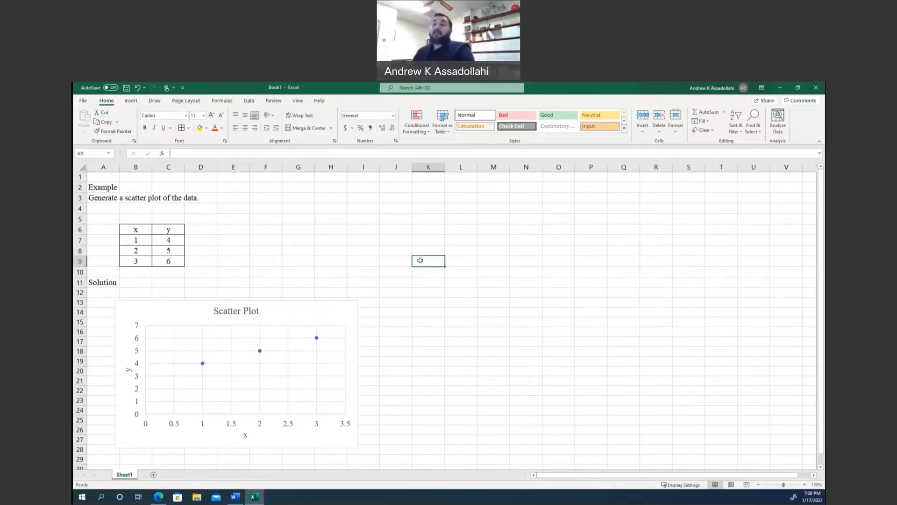
# Add a linear trendline to the data series in the scatter chart.
pyautogui.click(337, 260)
pyautogui.scroll(-1, 337, 261)
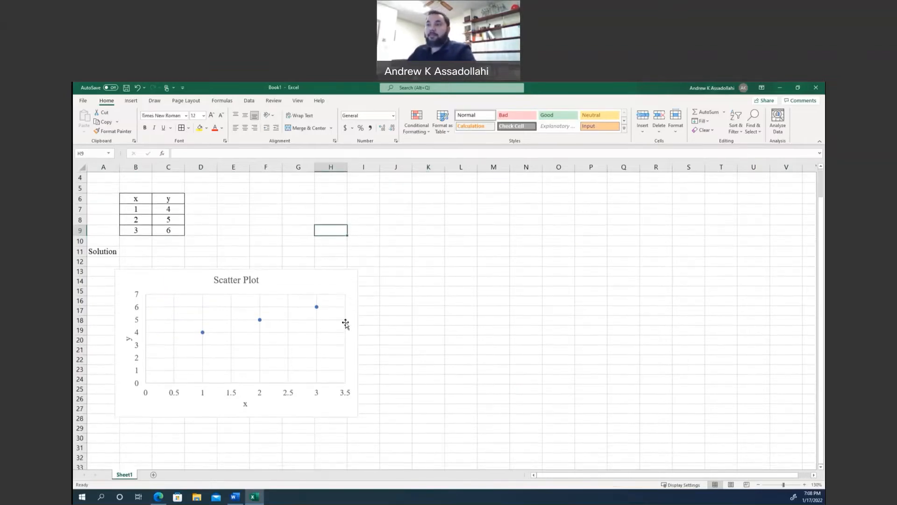
pyautogui.rightClick(260, 321)
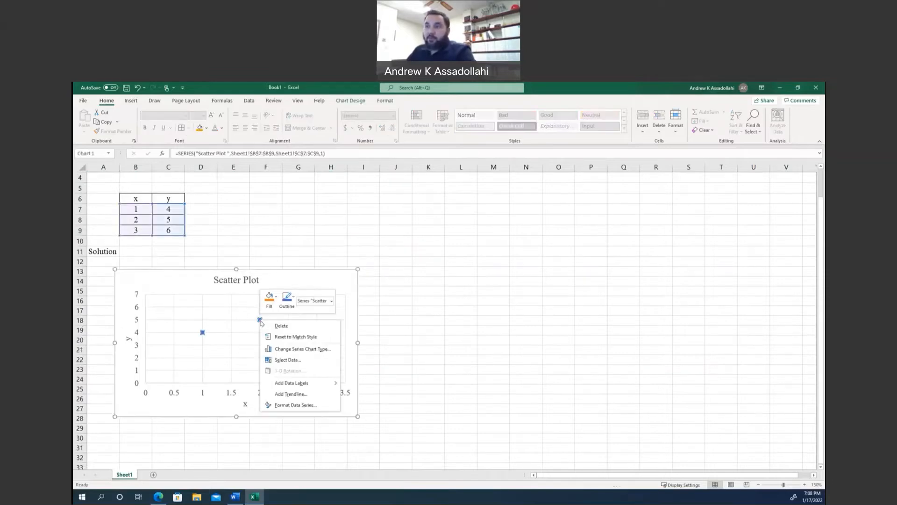
pyautogui.click(291, 393)
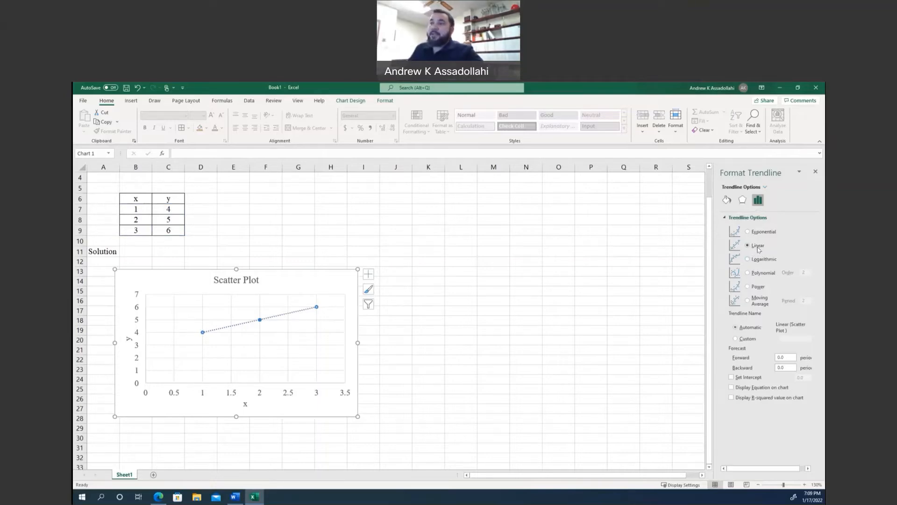
# Try the Polynomial type for the trendline and switch it back to Linear.
pyautogui.click(764, 275)
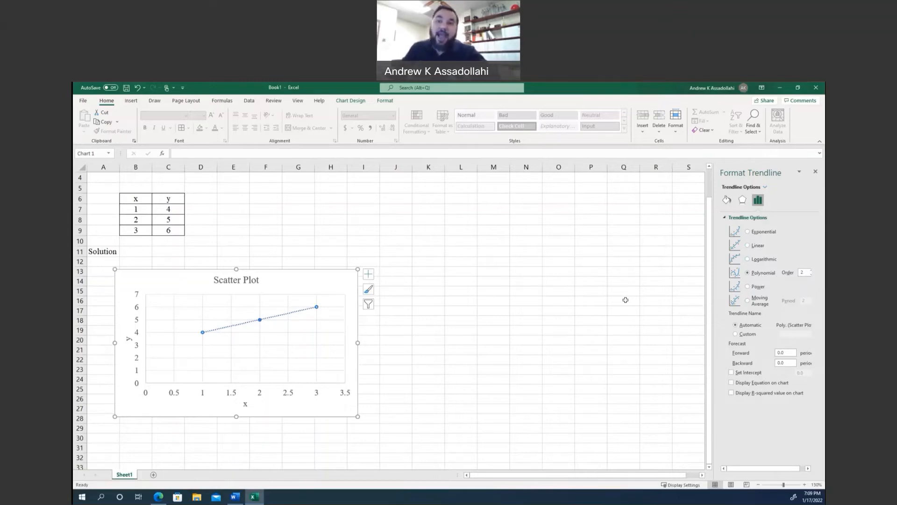
pyautogui.click(751, 246)
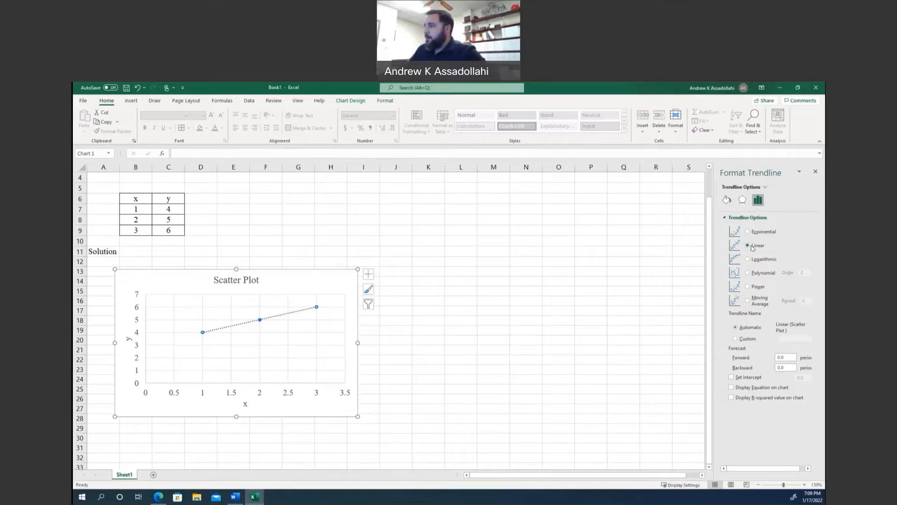
# Display the trendline equation on the chart, move its label just above the line, and close the formatting options.
pyautogui.click(747, 390)
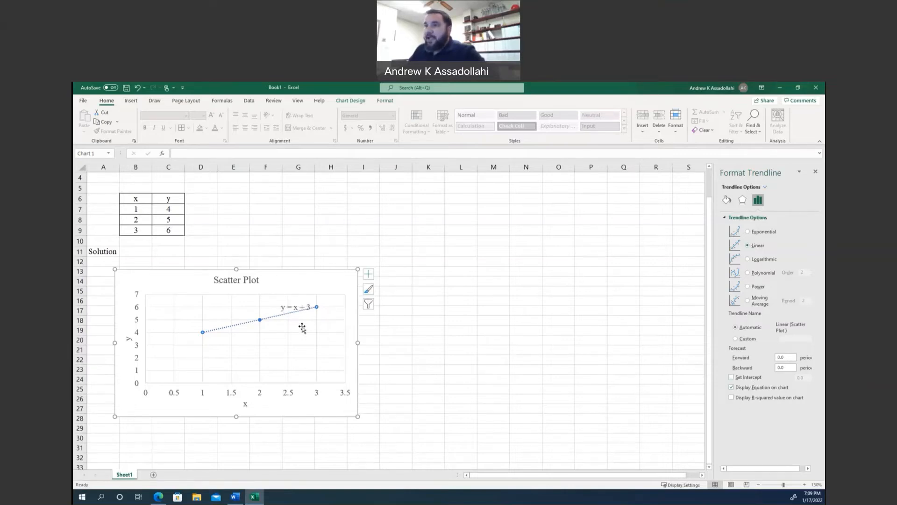
pyautogui.moveTo(298, 307); pyautogui.dragTo(279, 306)
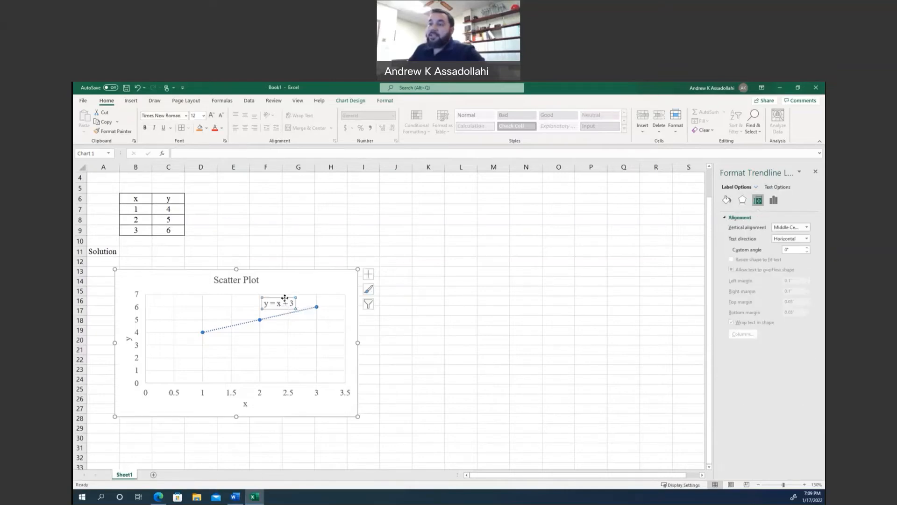
pyautogui.click(815, 173)
pyautogui.click(439, 319)
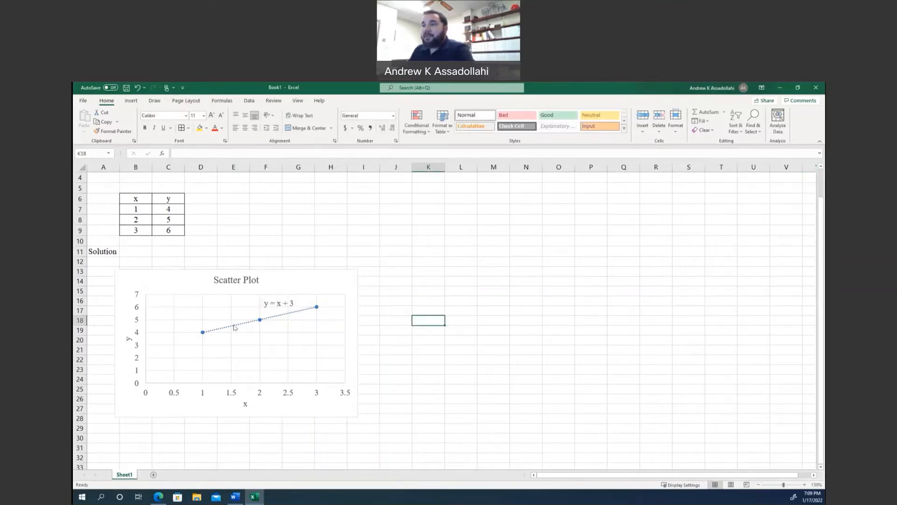
# Examine how the trendline and its equation label relate to the data points on the enlarged chart.
pyautogui.scroll(6, 235, 327)
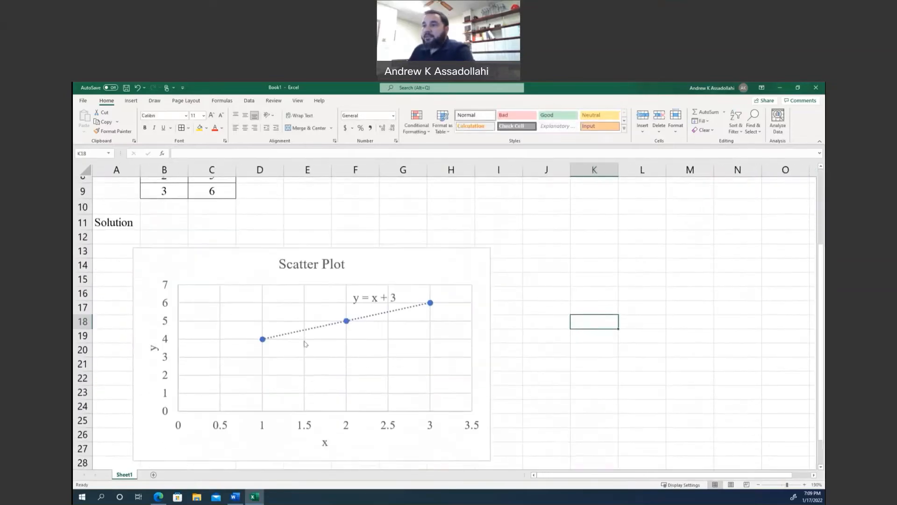
pyautogui.click(357, 322)
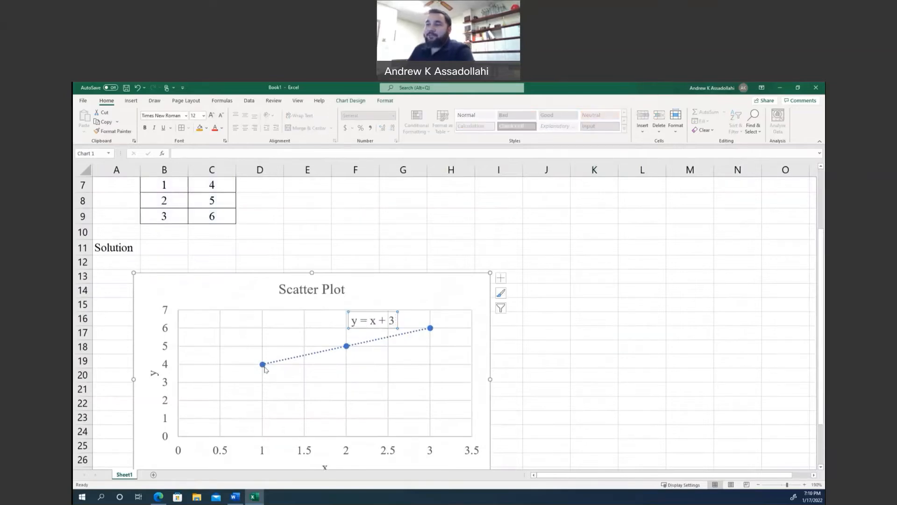
pyautogui.moveTo(261, 370)
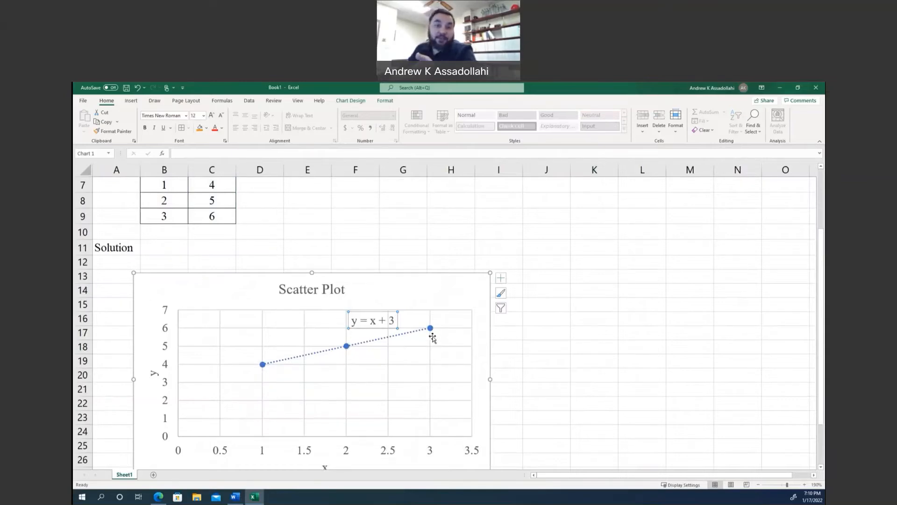
pyautogui.moveTo(406, 336)
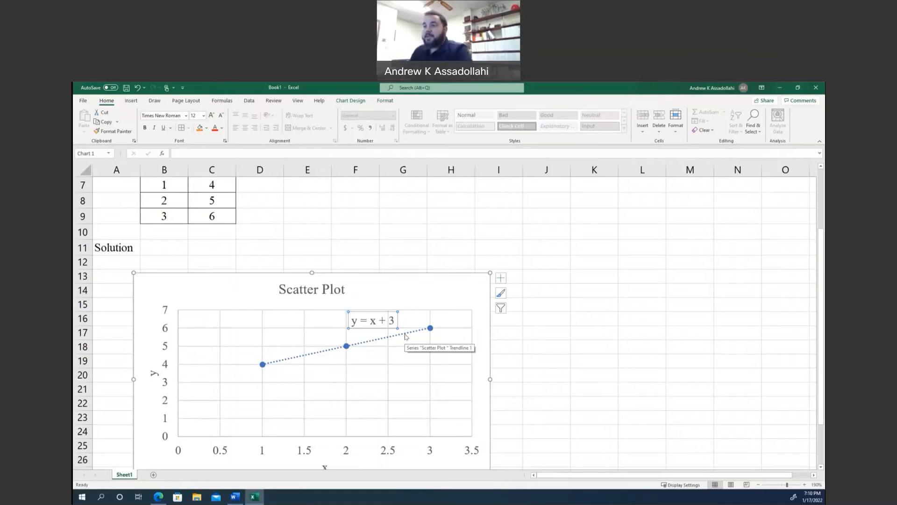
pyautogui.scroll(-3, 294, 359)
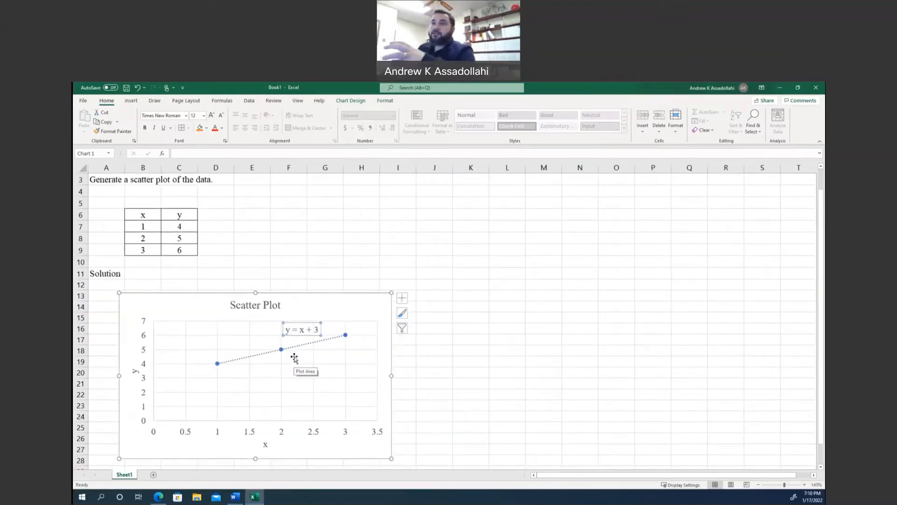
# Add a new worksheet to the workbook and enter the heading "Example" in cell A2.
pyautogui.click(153, 475)
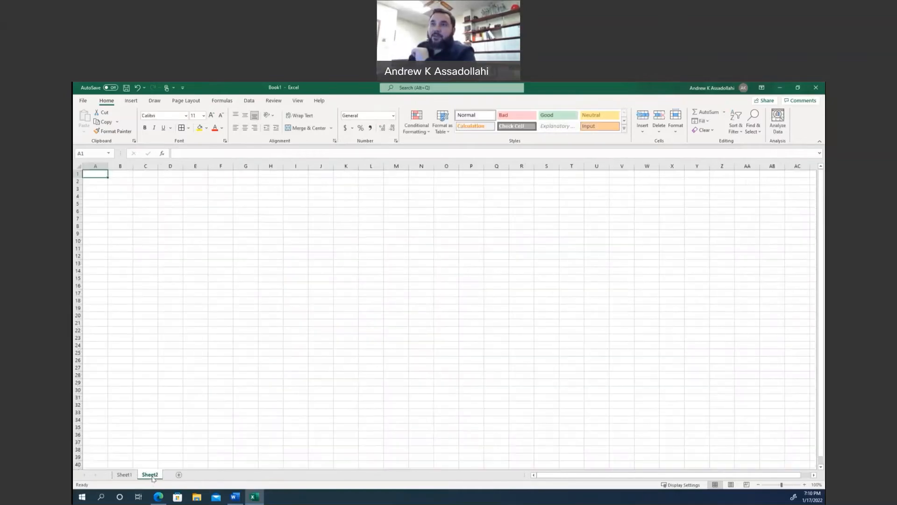
pyautogui.click(110, 206)
pyautogui.click(100, 173)
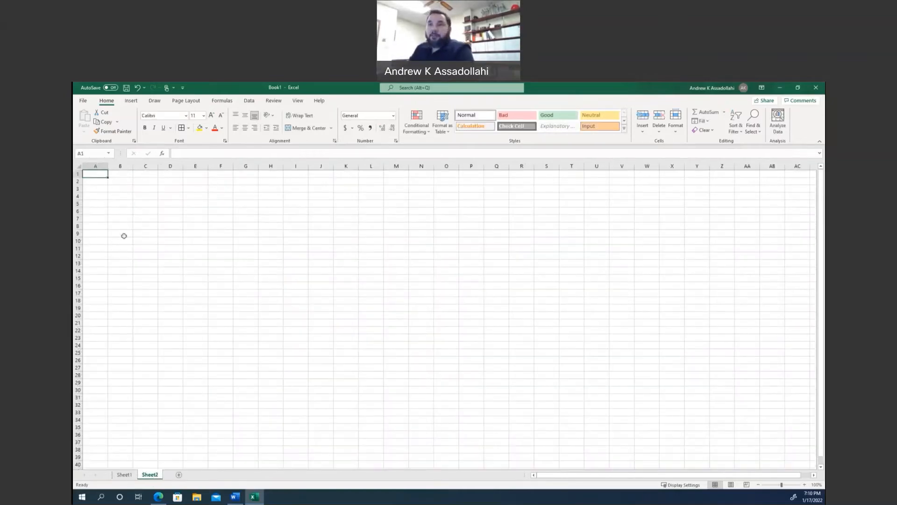
pyautogui.keyDown('ctrl'); pyautogui.scroll(6, 124, 236); pyautogui.keyUp('ctrl')
pyautogui.click(129, 200)
pyautogui.write('E')
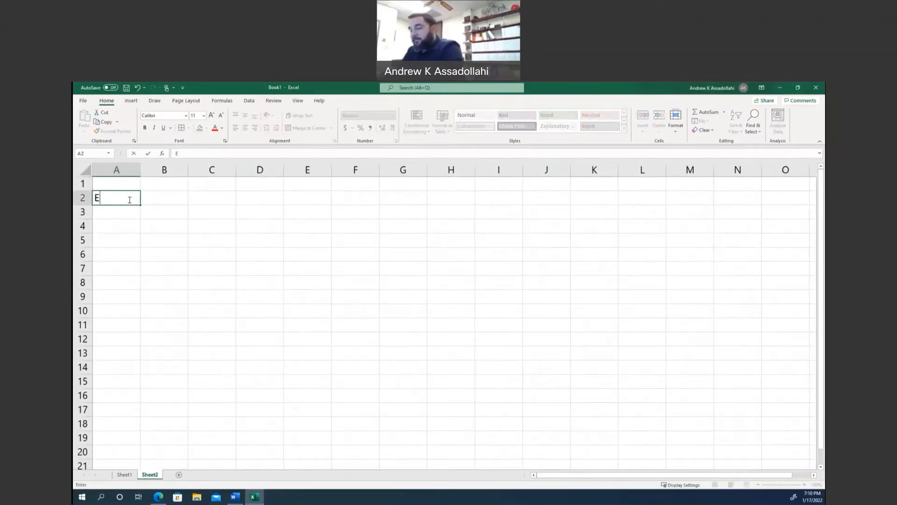
pyautogui.write('xample')
pyautogui.press('Return')
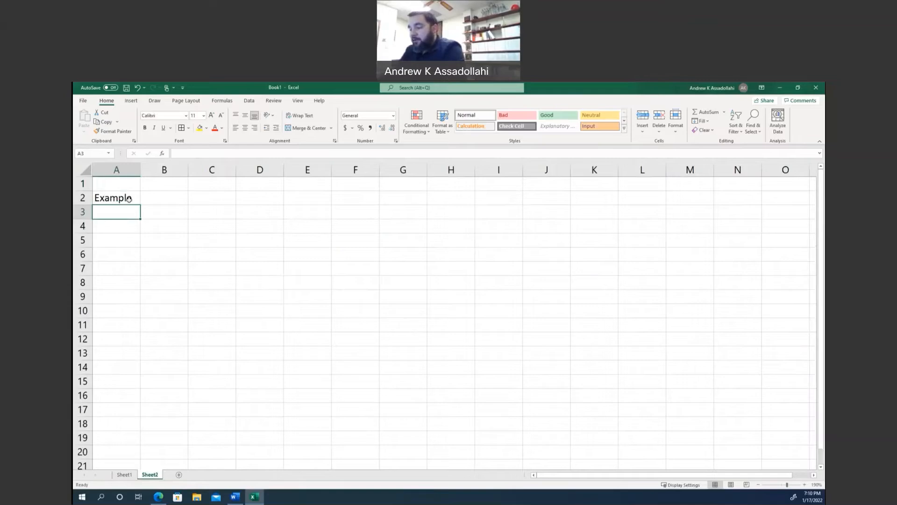
# Enter the problem statement "Create a plot for the function y = x2." in cell A3.
pyautogui.write('Create a ')
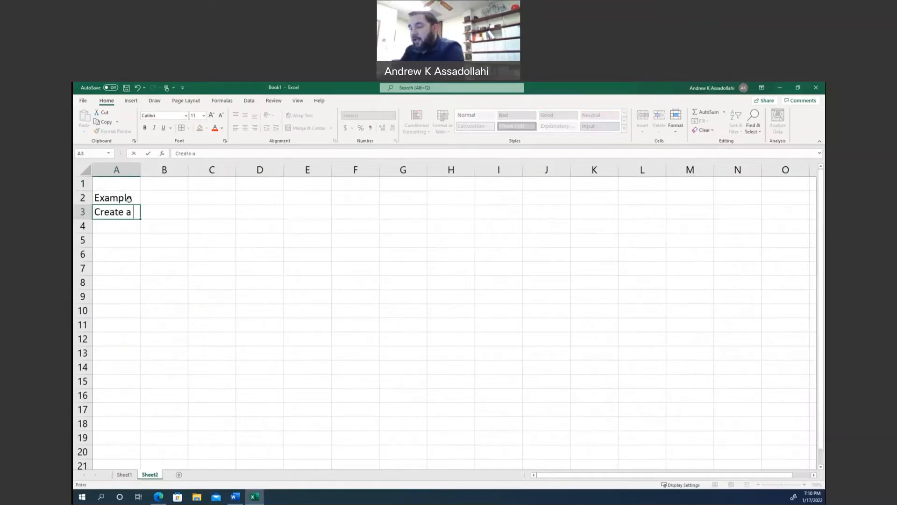
pyautogui.write('plot for the ')
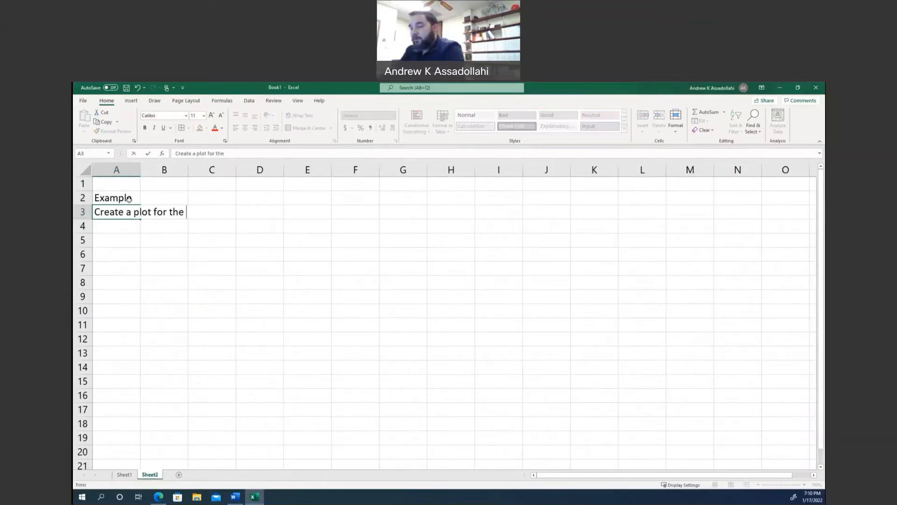
pyautogui.write('function ')
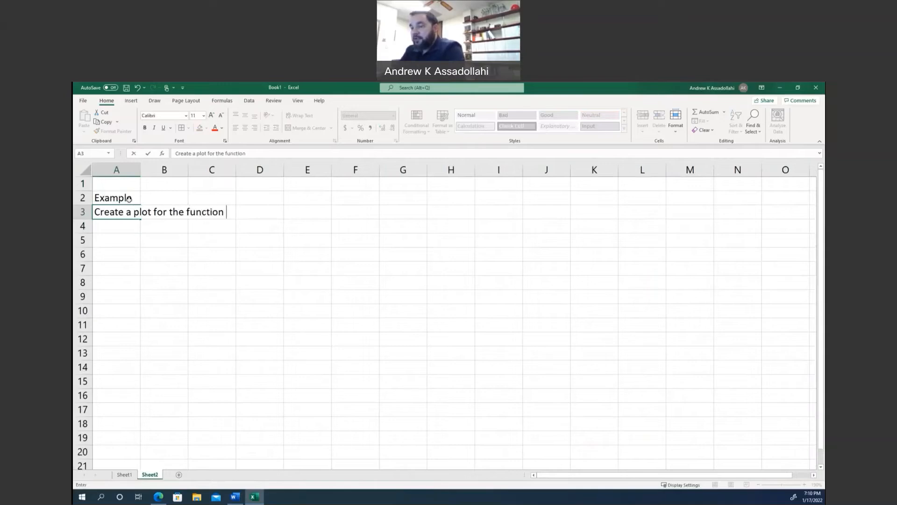
pyautogui.write('y = ')
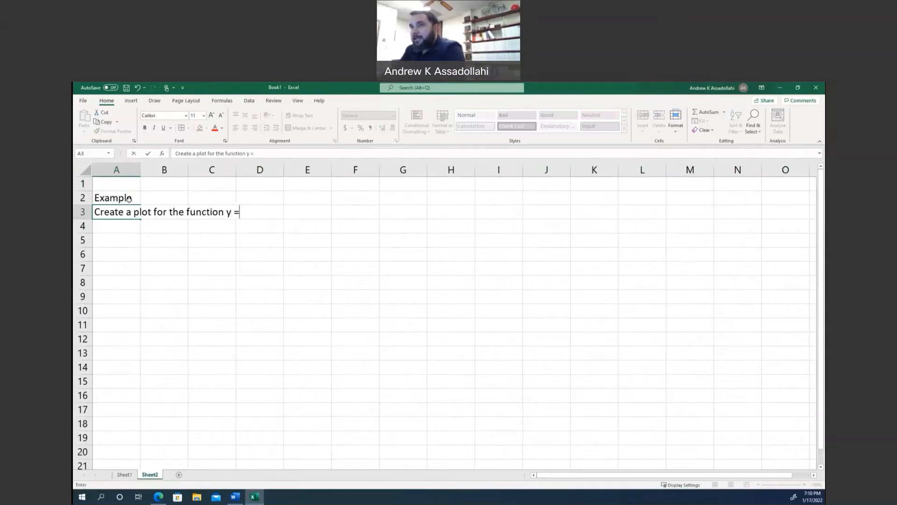
pyautogui.write('x')
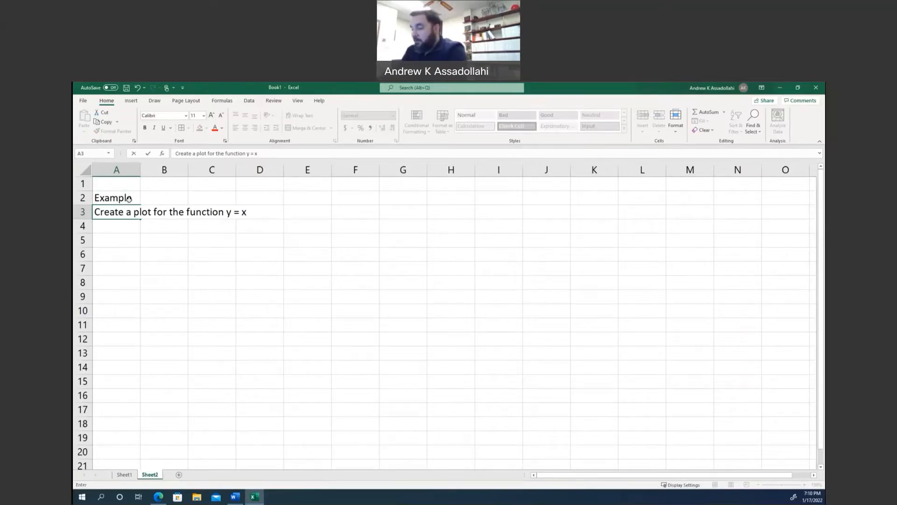
pyautogui.write('2.')
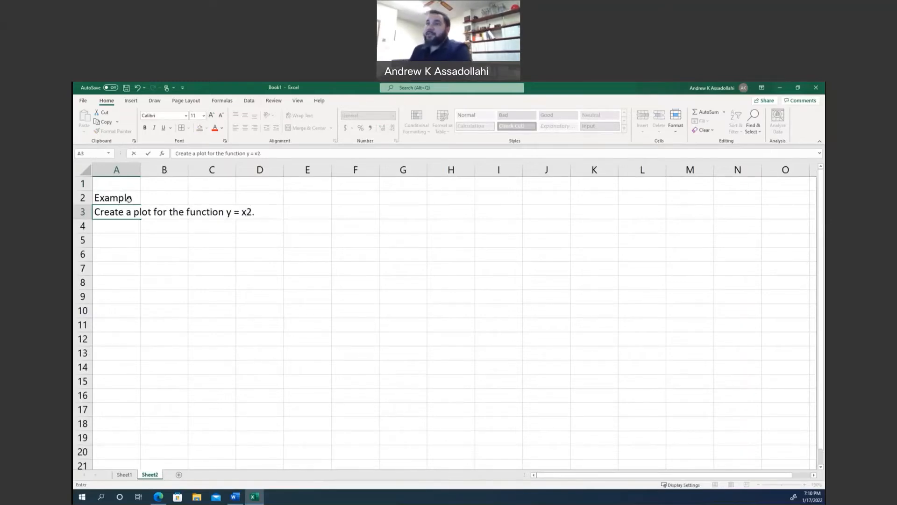
pyautogui.click(127, 226)
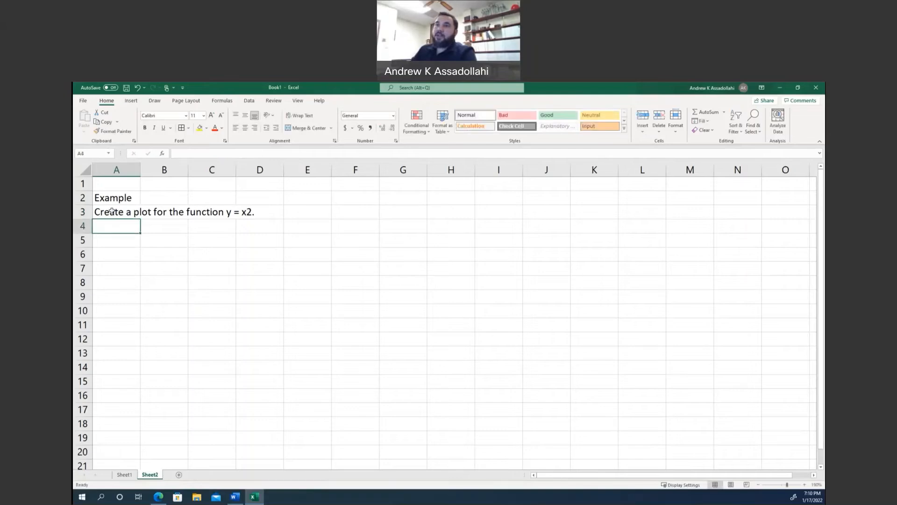
# Format the 2 after x in the problem statement in cell A3 as superscript.
pyautogui.scroll(5, 112, 213)
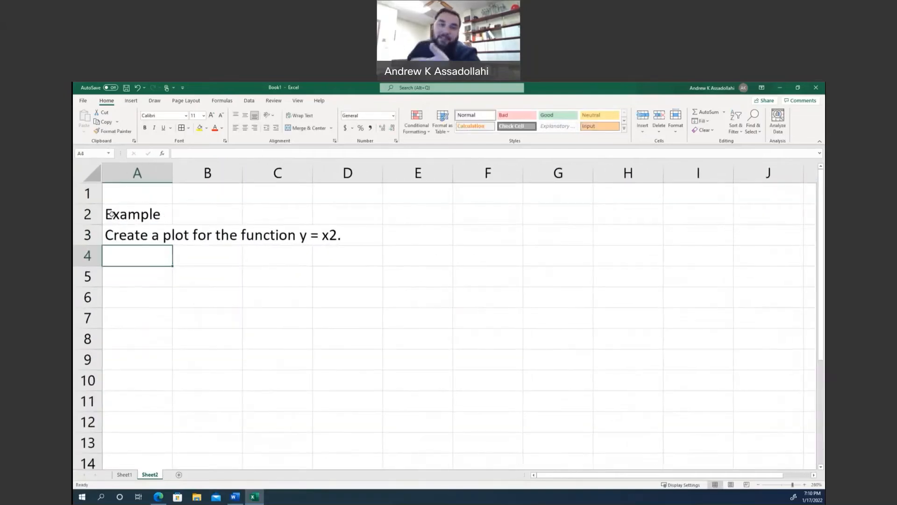
pyautogui.doubleClick(139, 235)
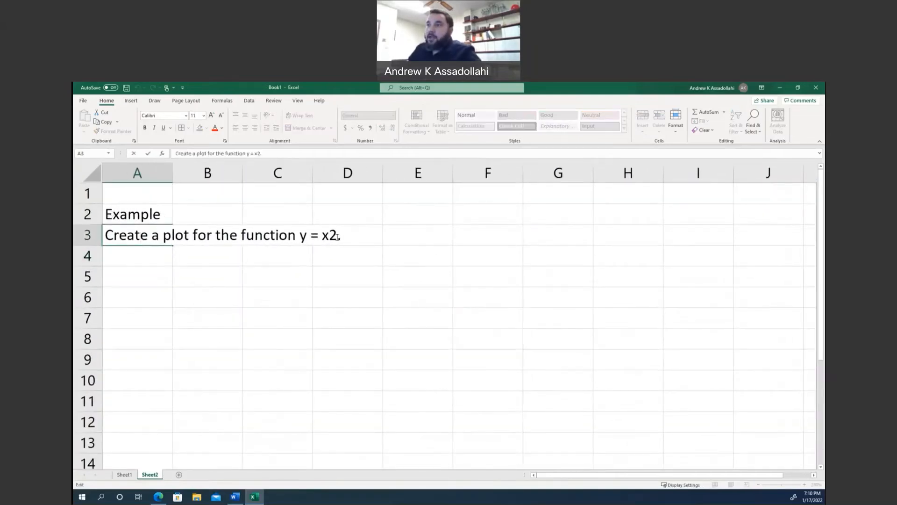
pyautogui.moveTo(329, 235); pyautogui.dragTo(337, 235)
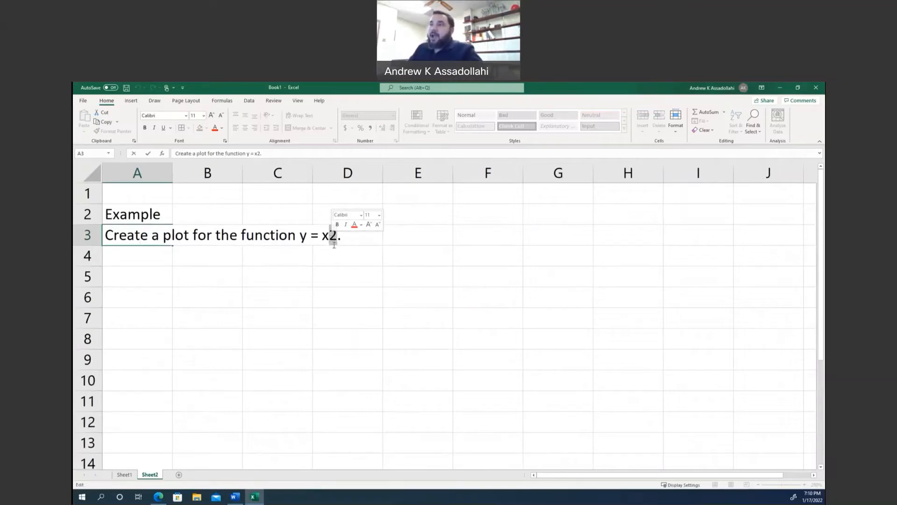
pyautogui.click(333, 236)
pyautogui.moveTo(337, 236); pyautogui.dragTo(329, 236)
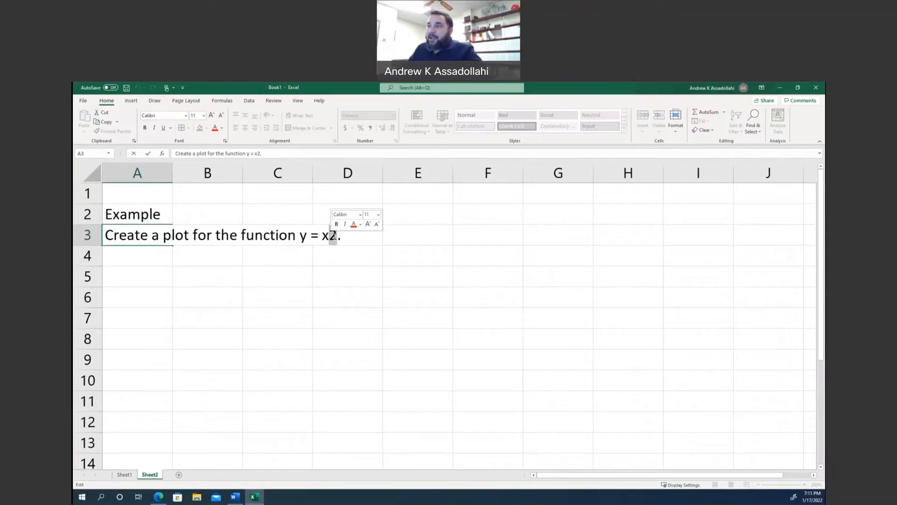
pyautogui.rightClick(332, 236)
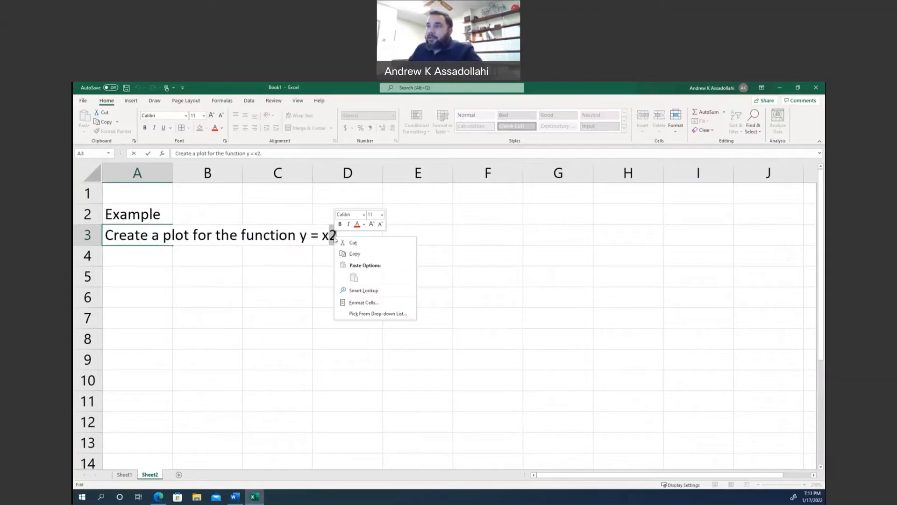
pyautogui.click(356, 303)
pyautogui.click(186, 237)
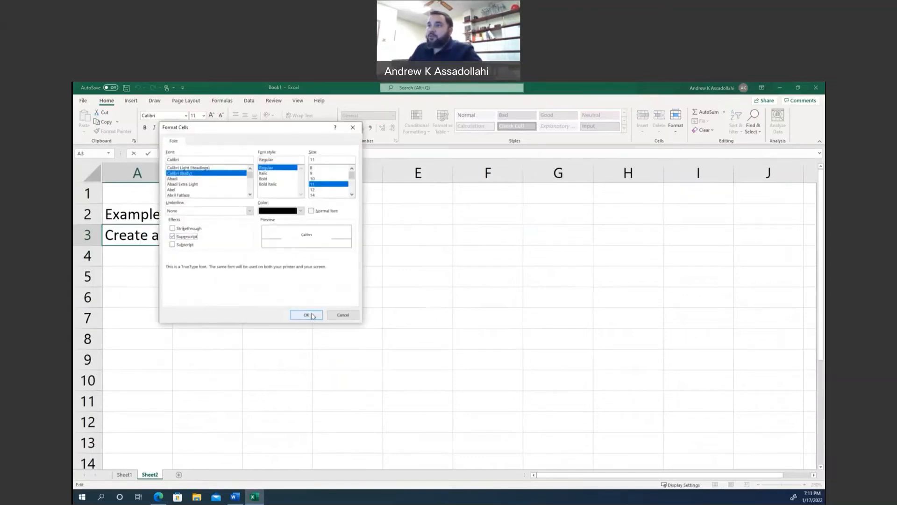
pyautogui.click(313, 316)
pyautogui.click(394, 314)
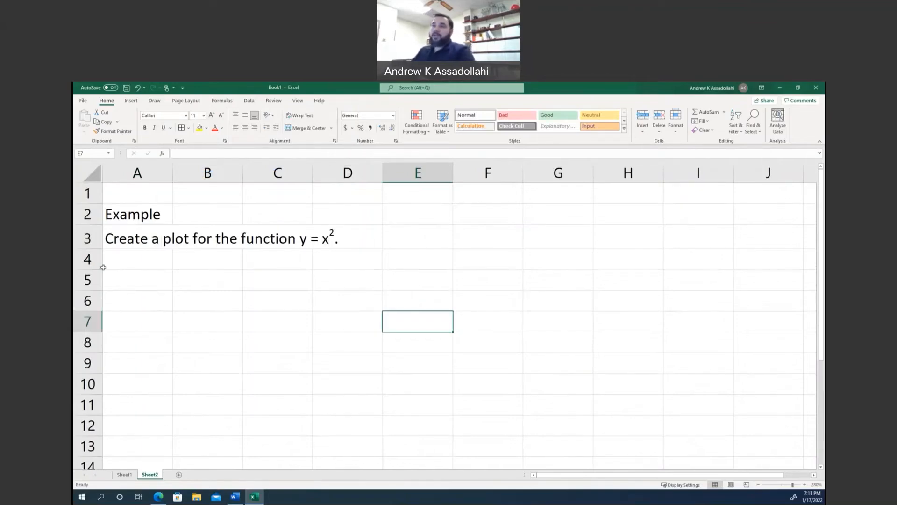
# Enter the heading "Solution" in cell A6 below the problem statement.
pyautogui.click(141, 302)
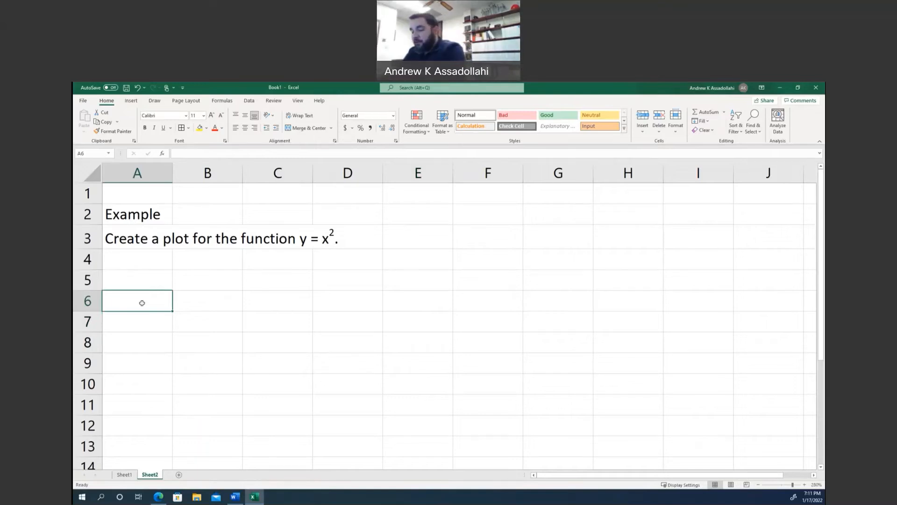
pyautogui.write('Solution')
pyautogui.press('Return')
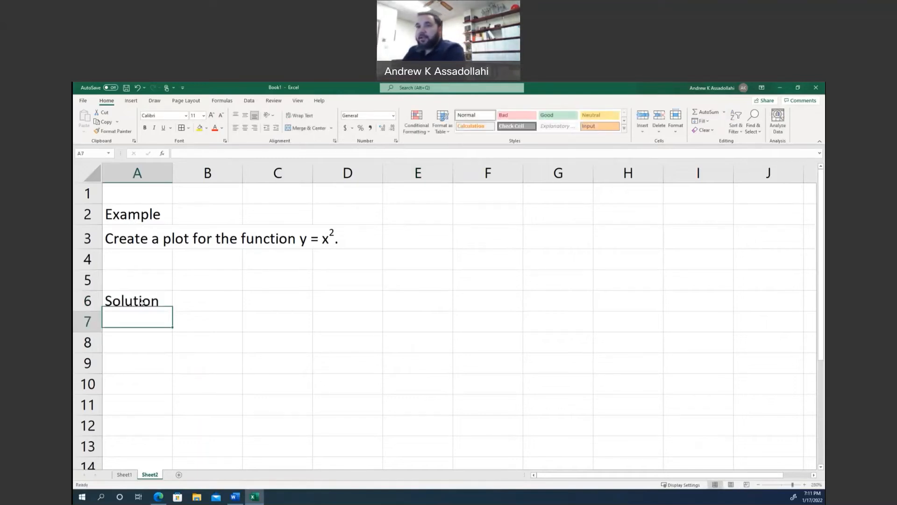
pyautogui.press('Return')
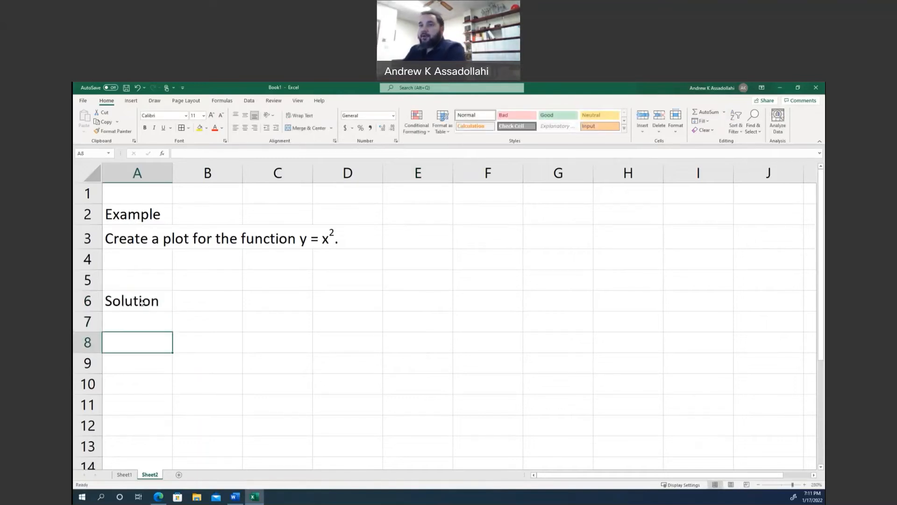
# Enter the table headers x in cell B8 and y in cell C8.
pyautogui.click(190, 335)
pyautogui.scroll(-2, 190, 335)
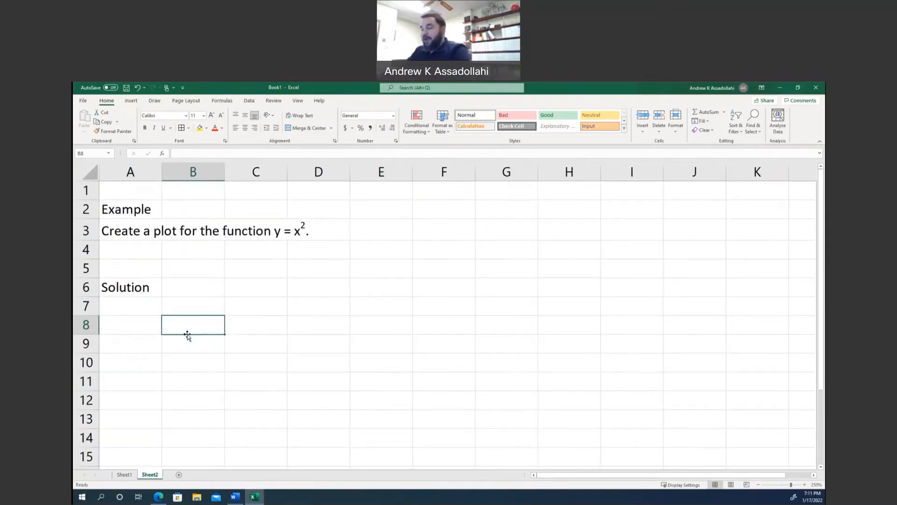
pyautogui.write('x')
pyautogui.press('Tab')
pyautogui.write('y')
pyautogui.press('Return')
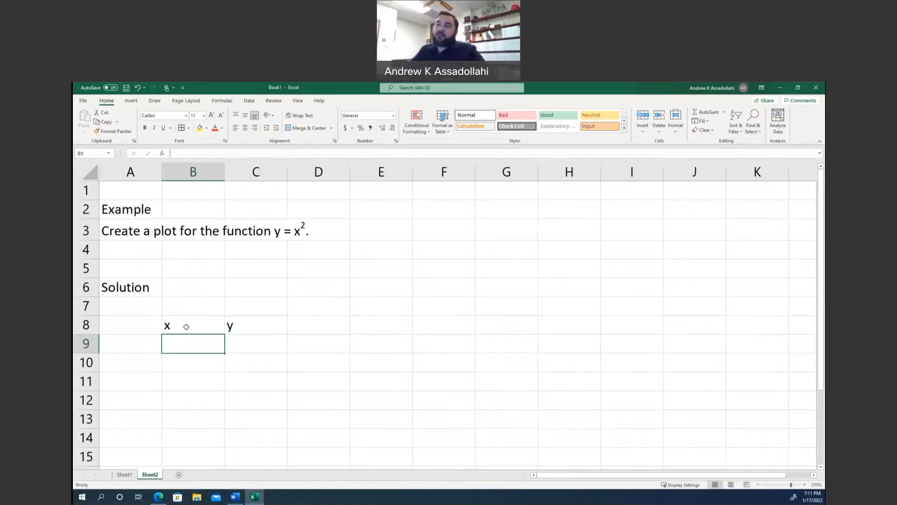
pyautogui.click(185, 324)
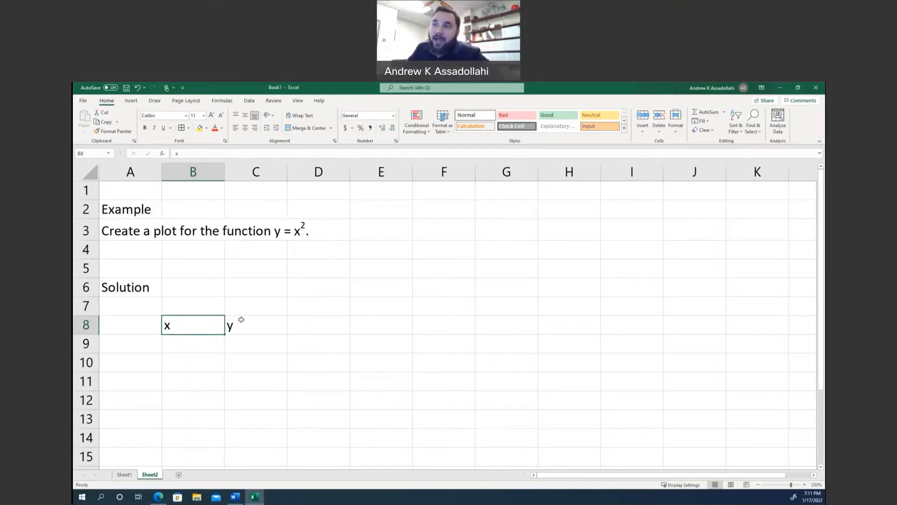
pyautogui.click(241, 321)
# Fill cells B9 to B15 under the x header with the whole numbers from -3 to 3.
pyautogui.click(207, 341)
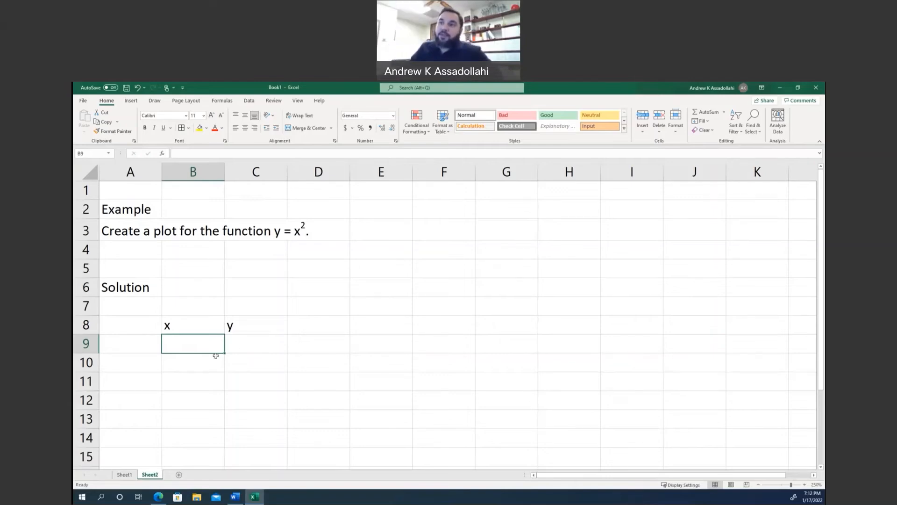
pyautogui.scroll(-1, 210, 345)
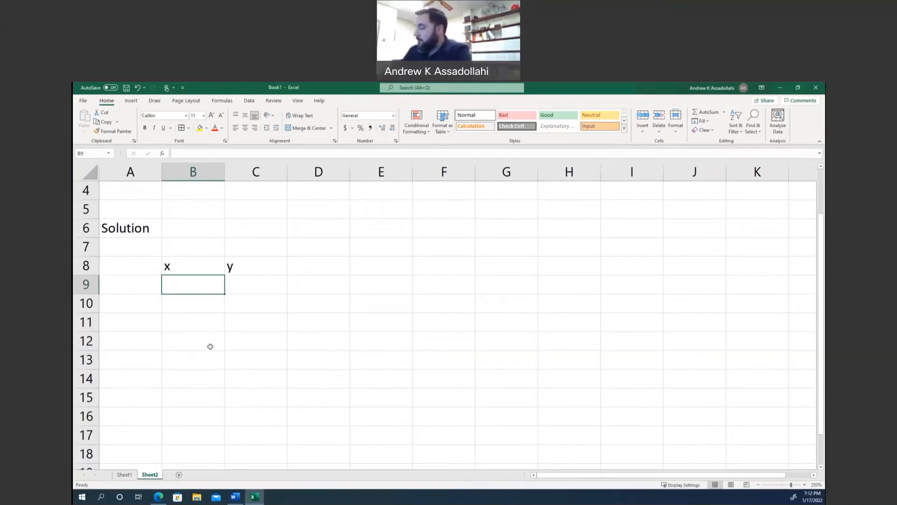
pyautogui.write('-3')
pyautogui.press('Return')
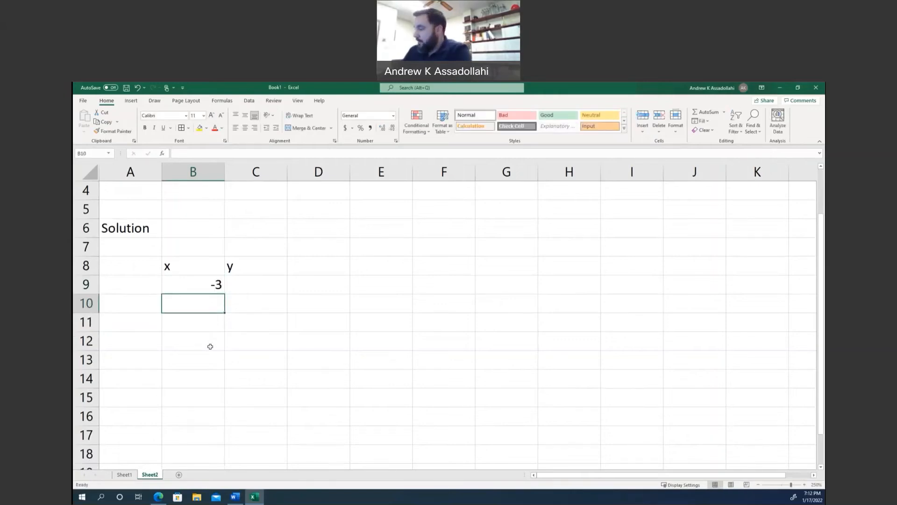
pyautogui.write('-2')
pyautogui.press('Return')
pyautogui.write('-1')
pyautogui.press('Return')
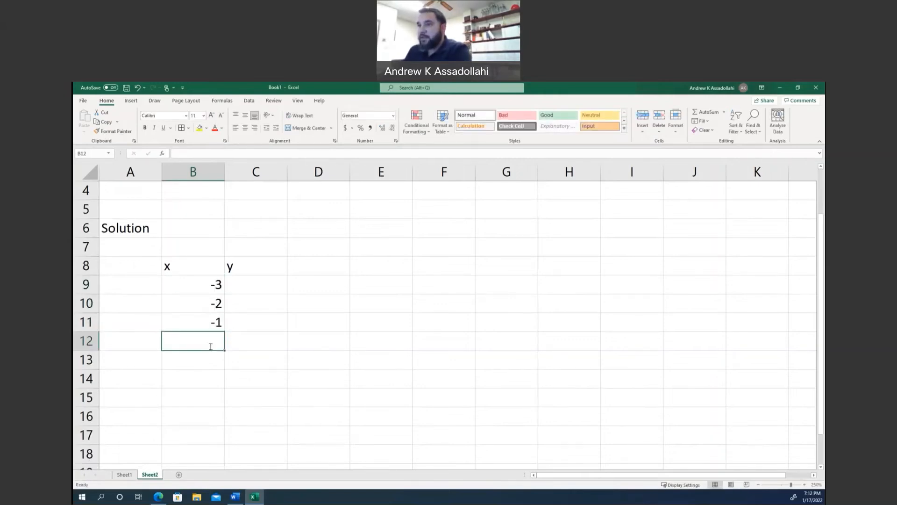
pyautogui.write('0')
pyautogui.press('Return')
pyautogui.write('2')
pyautogui.press('Return')
pyautogui.press('Up')
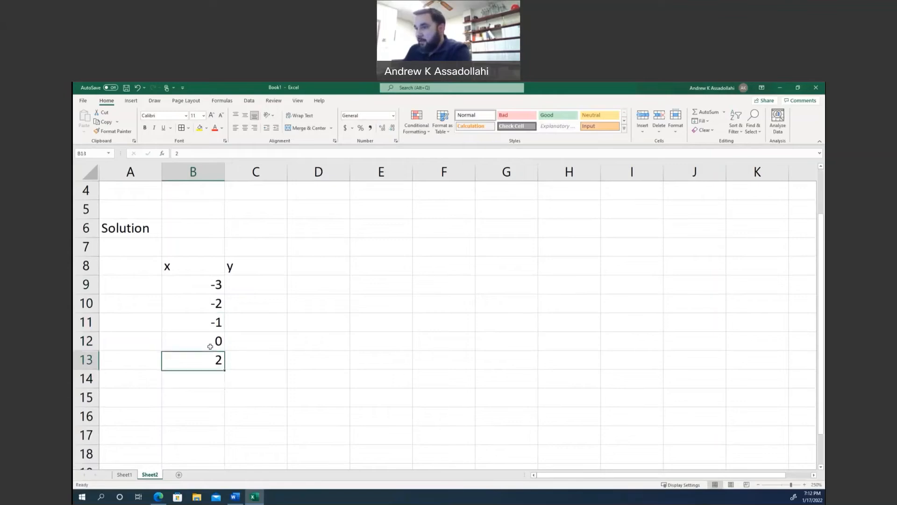
pyautogui.write('1')
pyautogui.press('Return')
pyautogui.write('2')
pyautogui.press('Return')
pyautogui.write('3')
pyautogui.press('Return')
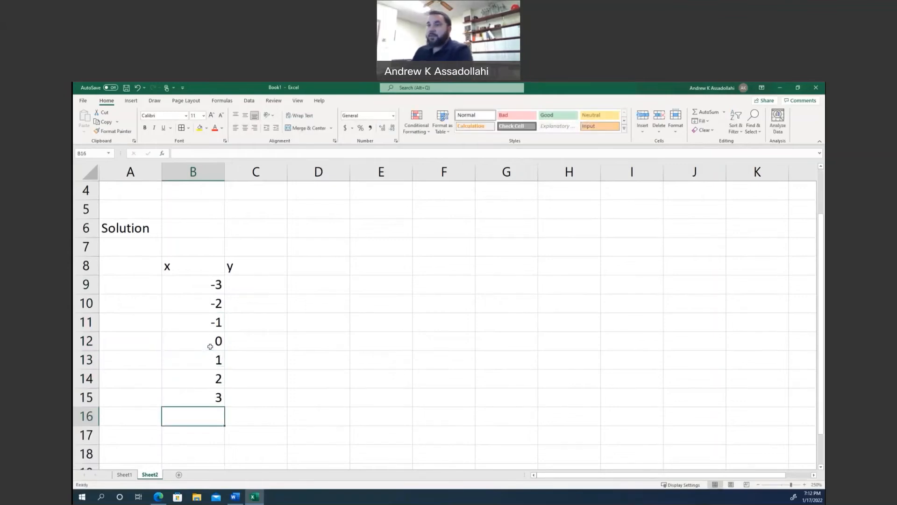
# Begin a formula in cell C9, beside the first x value.
pyautogui.scroll(-2, 262, 282)
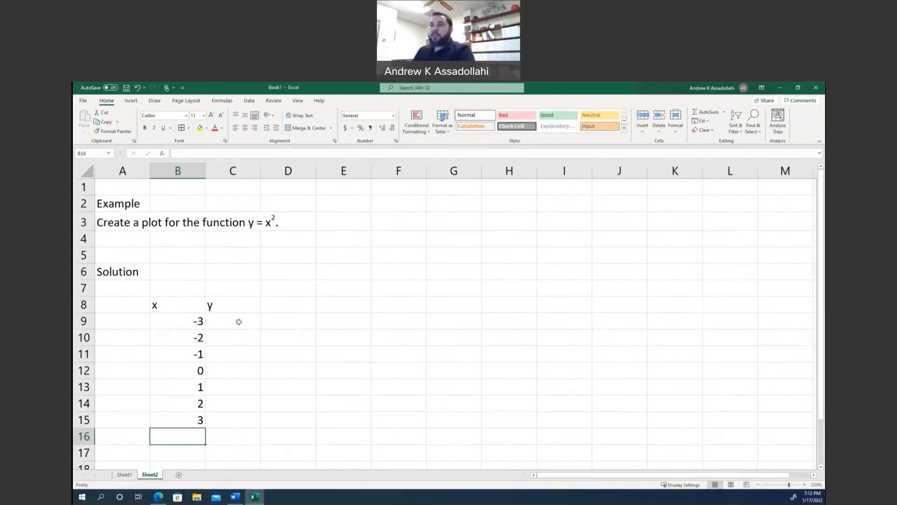
pyautogui.click(239, 322)
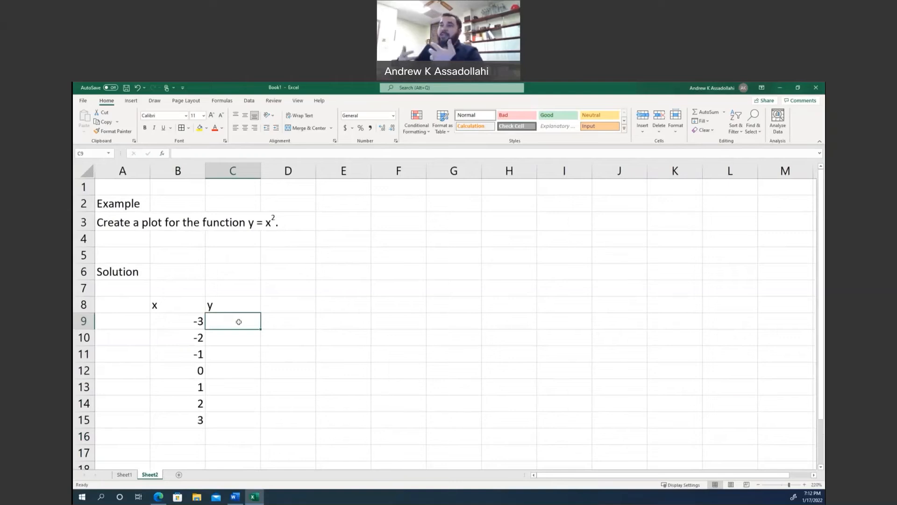
pyautogui.write('=')
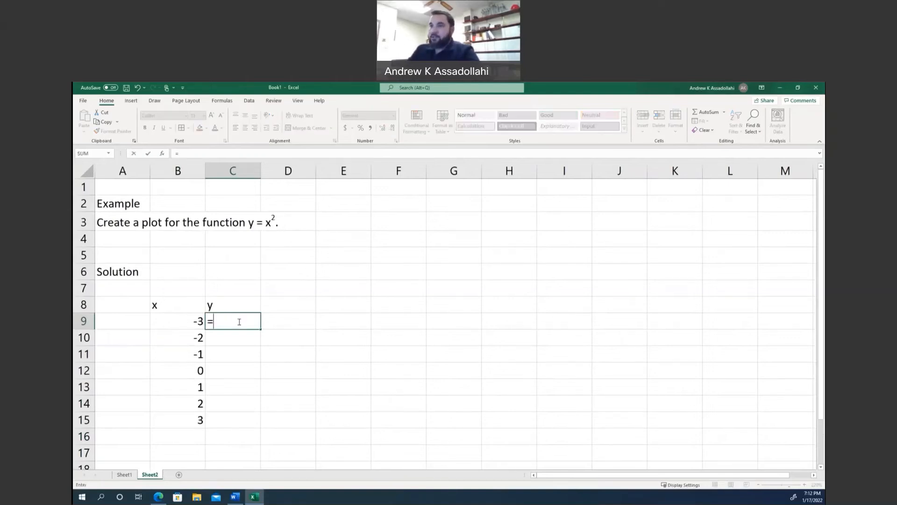
pyautogui.write('x^2')
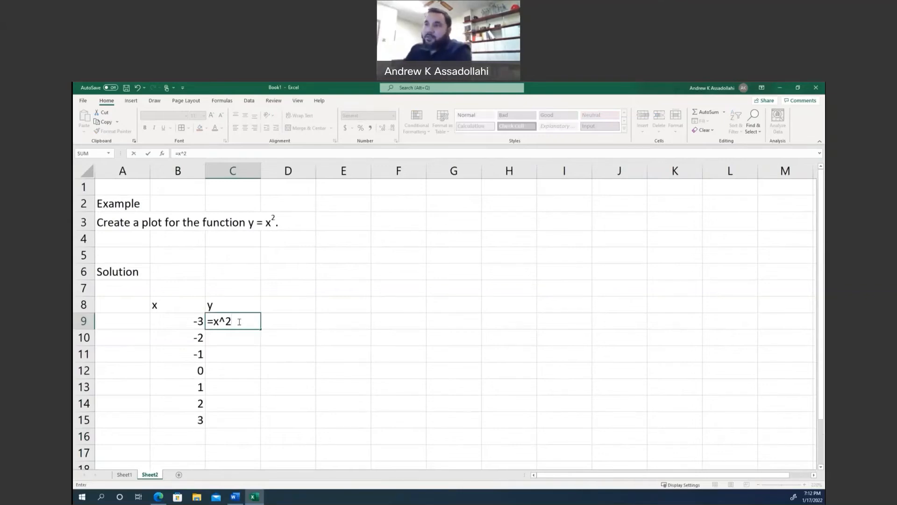
pyautogui.press('BackSpace')
pyautogui.press('BackSpace')
pyautogui.press('BackSpace')
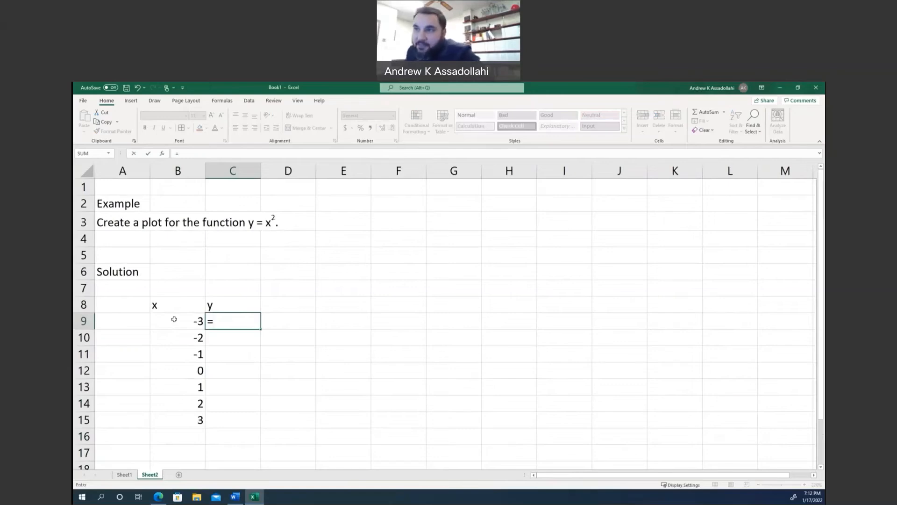
# Complete the formula in C9 as =B9^2 and copy it down through cell C15.
pyautogui.click(174, 322)
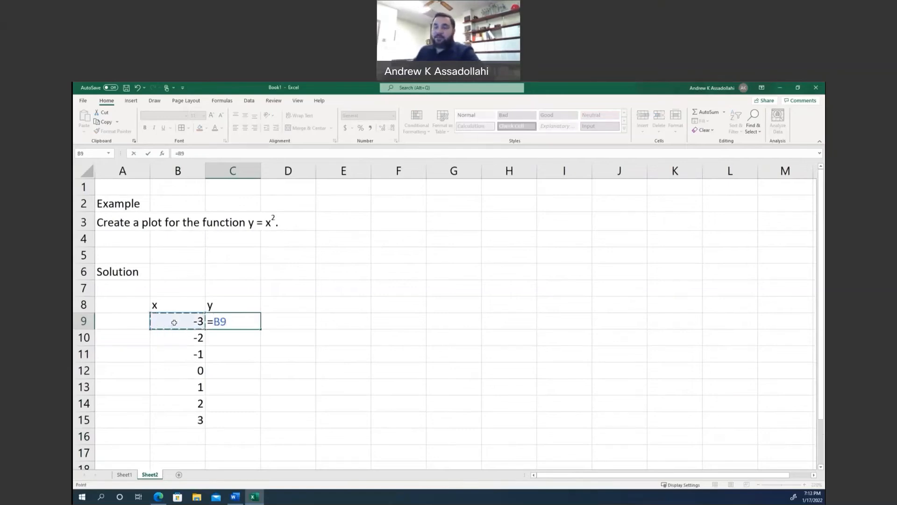
pyautogui.write('^2')
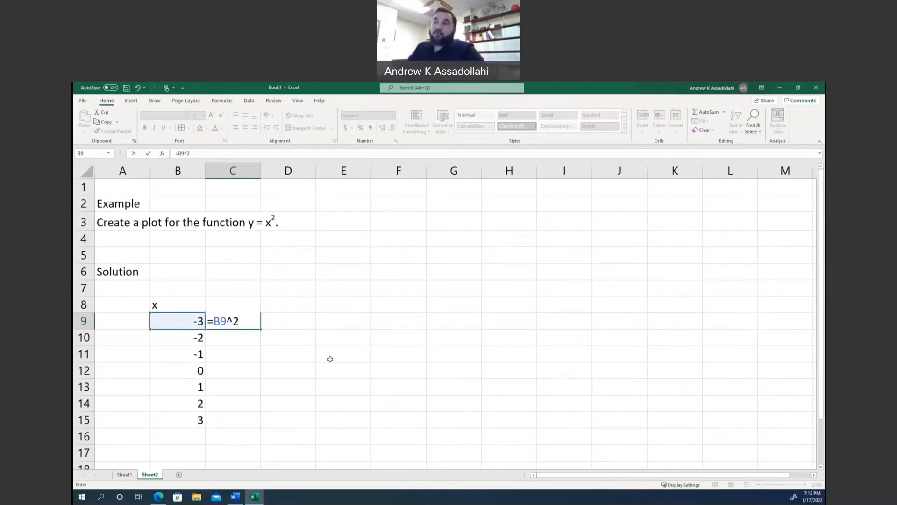
pyautogui.press('Return')
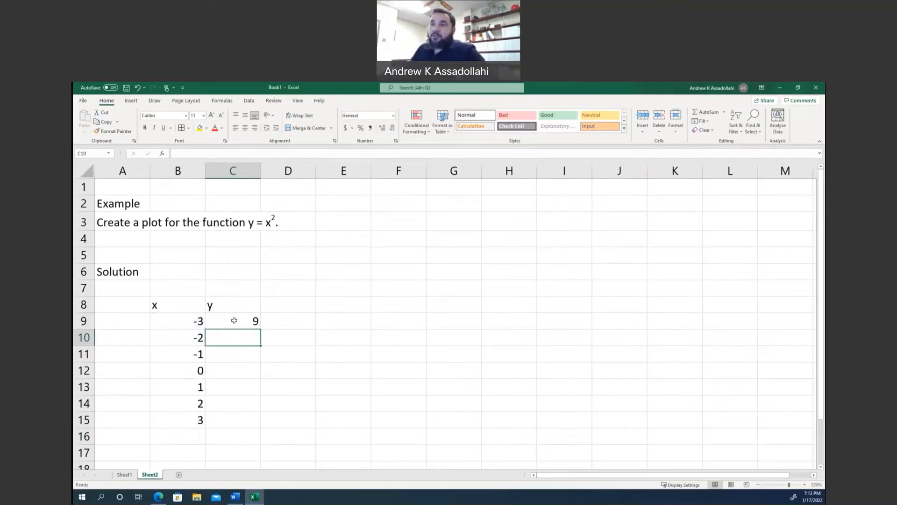
pyautogui.click(234, 321)
pyautogui.moveTo(261, 329); pyautogui.dragTo(258, 427)
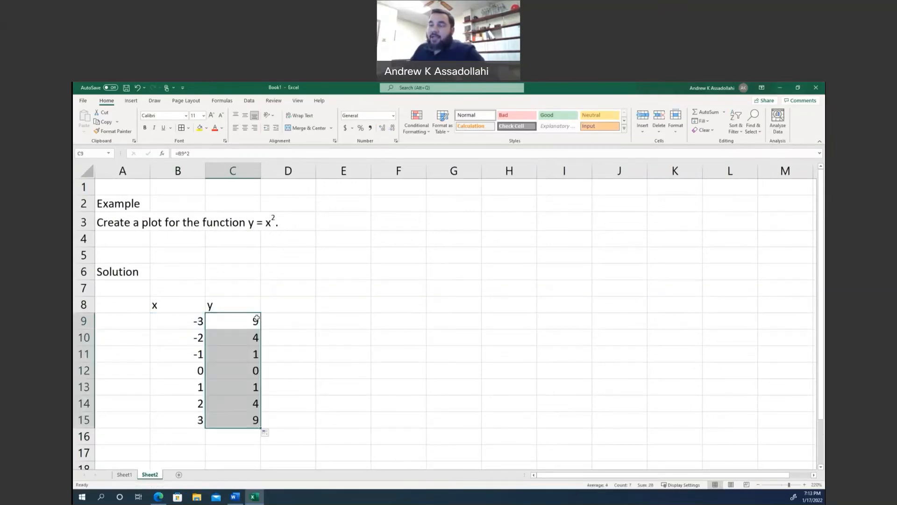
# Inspect the copied formula in cell C11 and review the problem statement in row 3.
pyautogui.doubleClick(249, 357)
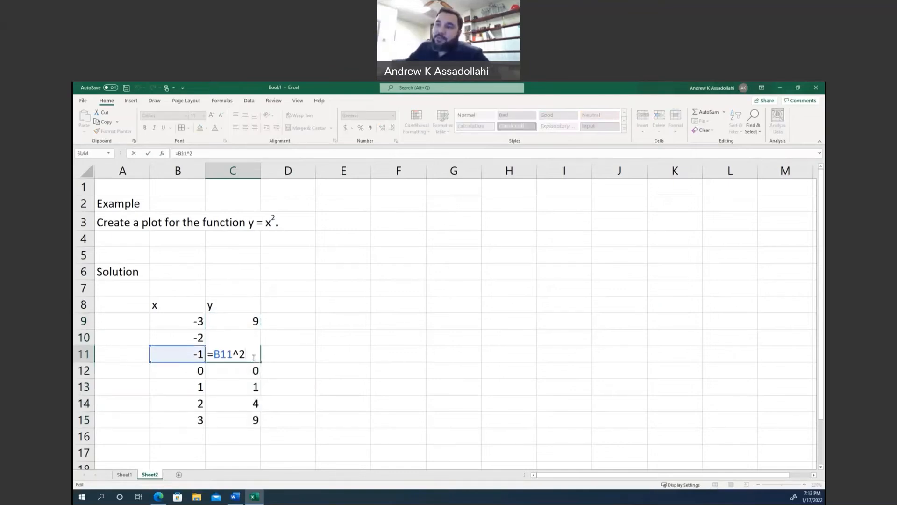
pyautogui.press('Return')
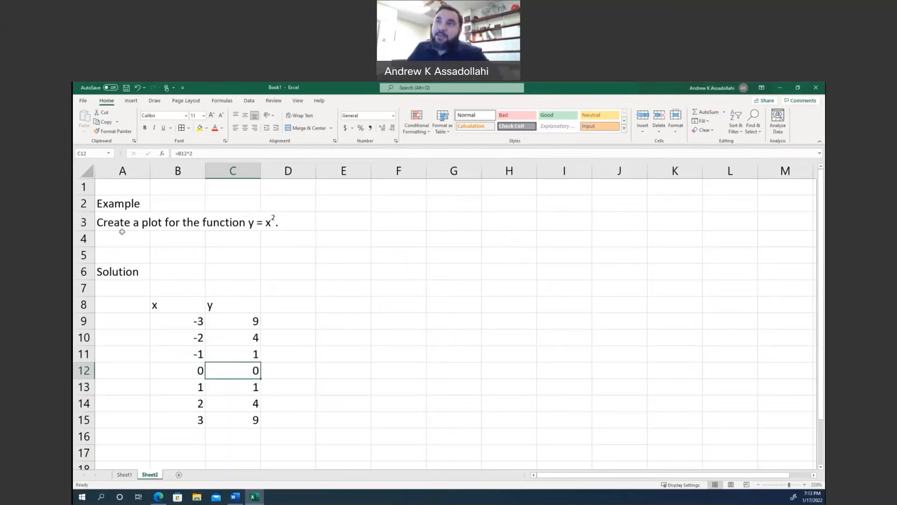
pyautogui.moveTo(282, 227); pyautogui.dragTo(280, 229)
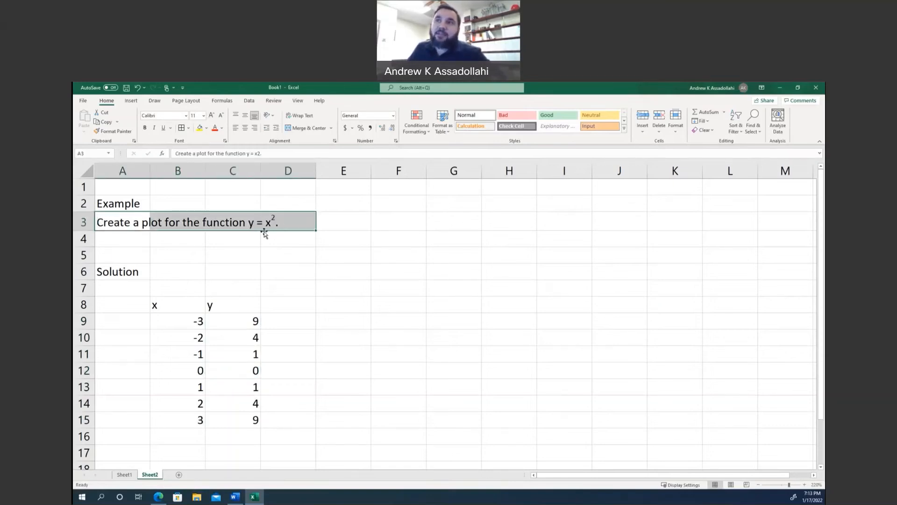
pyautogui.click(245, 266)
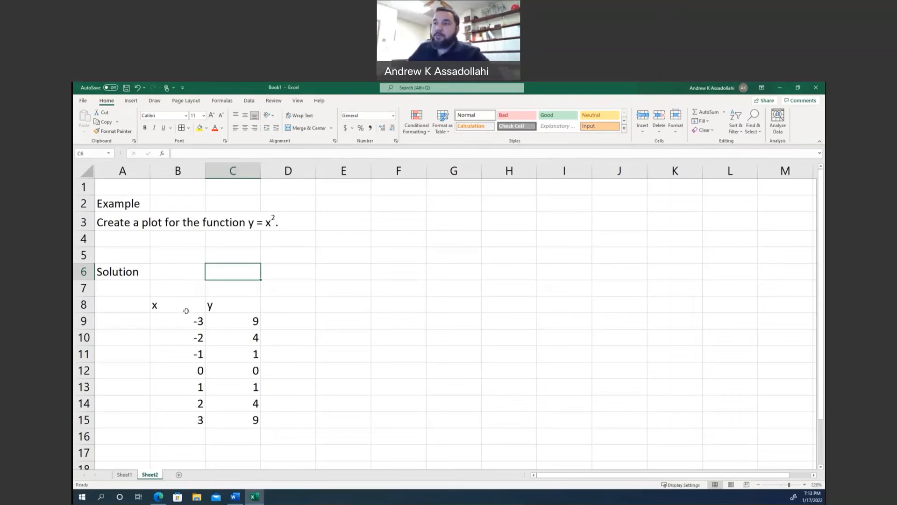
# Center the contents of the x-y table in B8:C15 and apply borders to all its cells.
pyautogui.moveTo(182, 310); pyautogui.dragTo(226, 423)
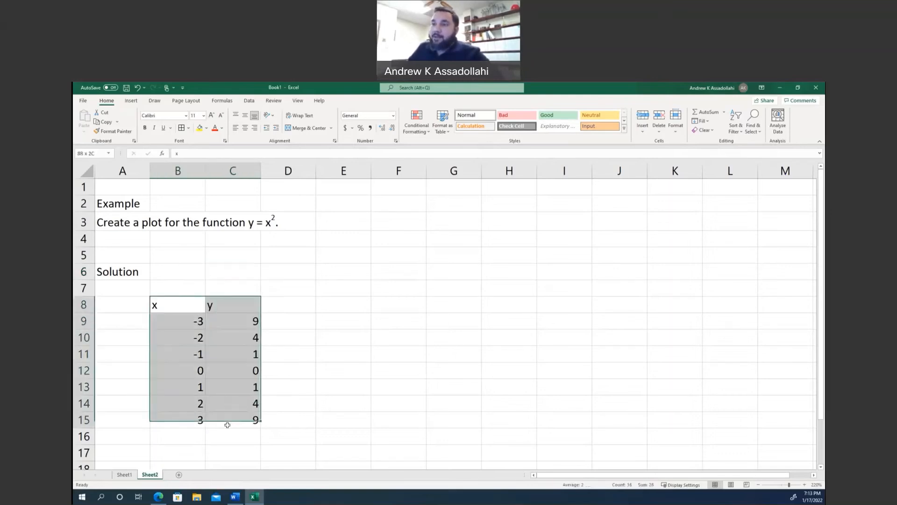
pyautogui.click(245, 128)
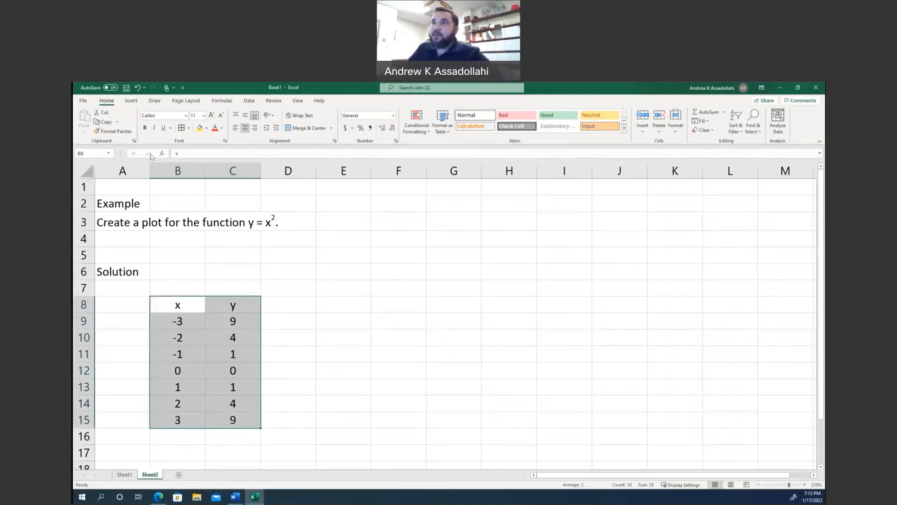
pyautogui.click(181, 128)
pyautogui.click(322, 350)
pyautogui.scroll(-3, 315, 340)
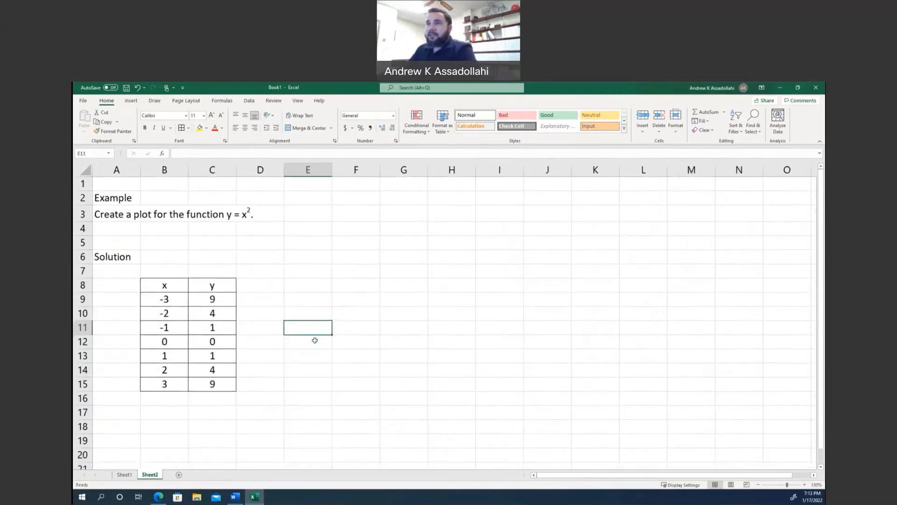
# Insert an empty Scatter with Smooth Lines and Markers chart beside the table, with an empty cell selected.
pyautogui.click(313, 339)
pyautogui.click(306, 303)
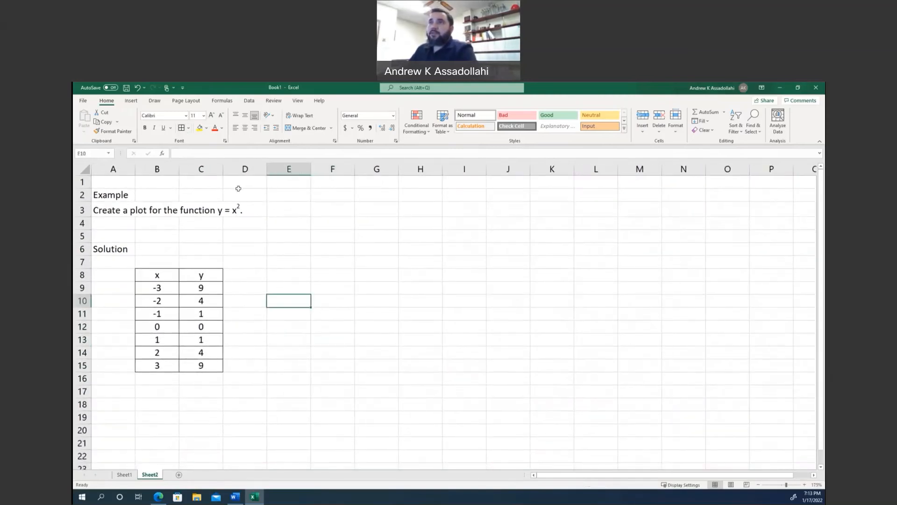
pyautogui.click(131, 100)
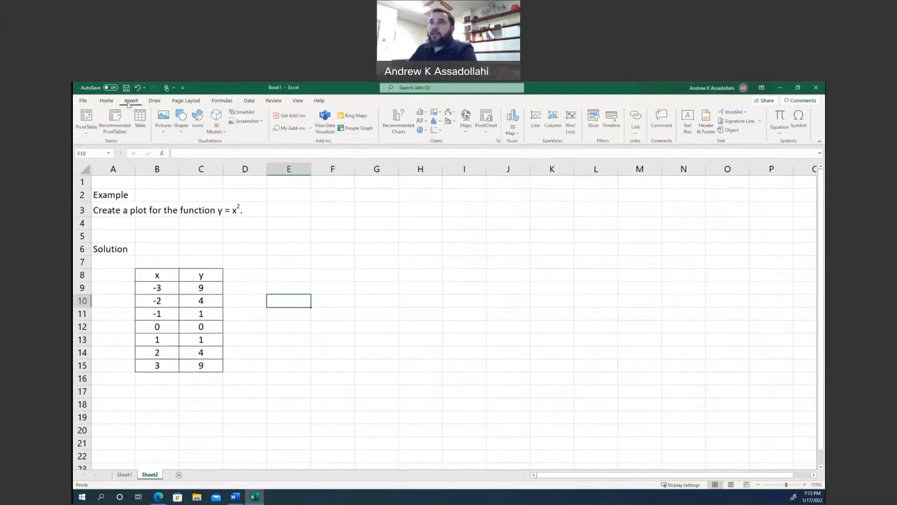
pyautogui.click(441, 131)
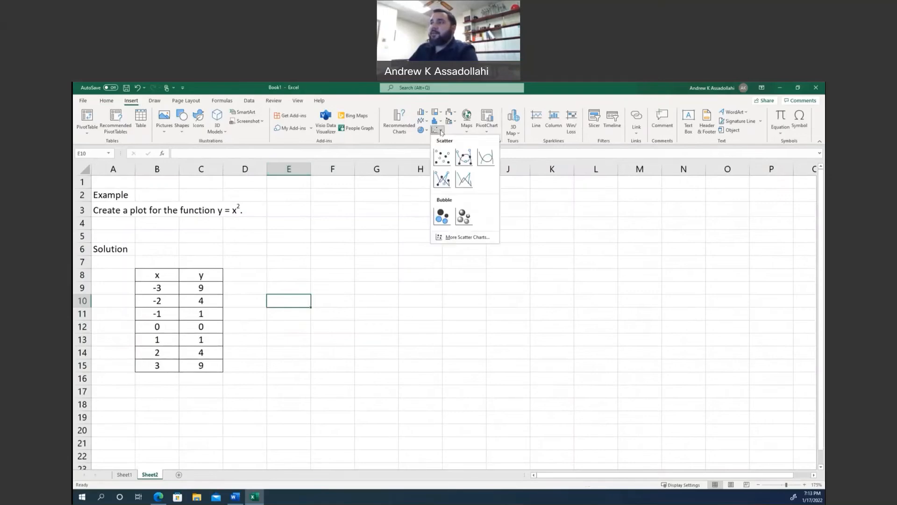
pyautogui.click(439, 131)
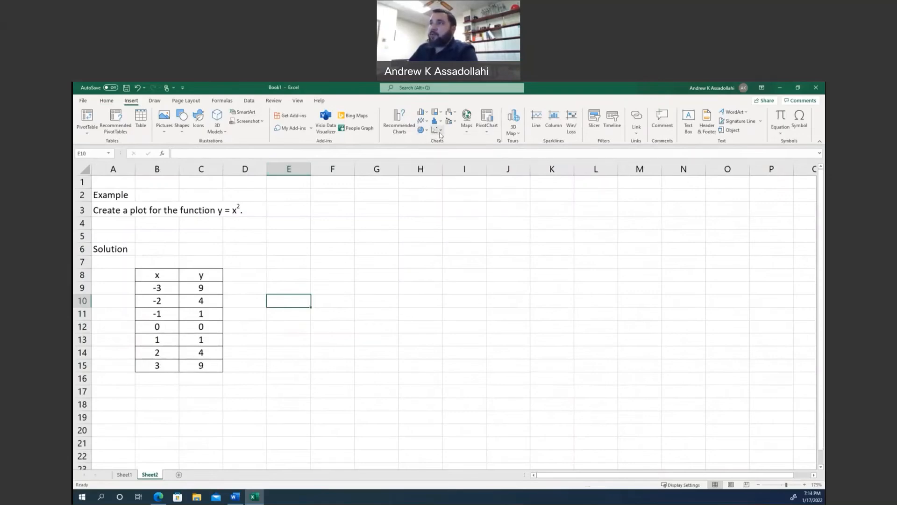
pyautogui.click(440, 131)
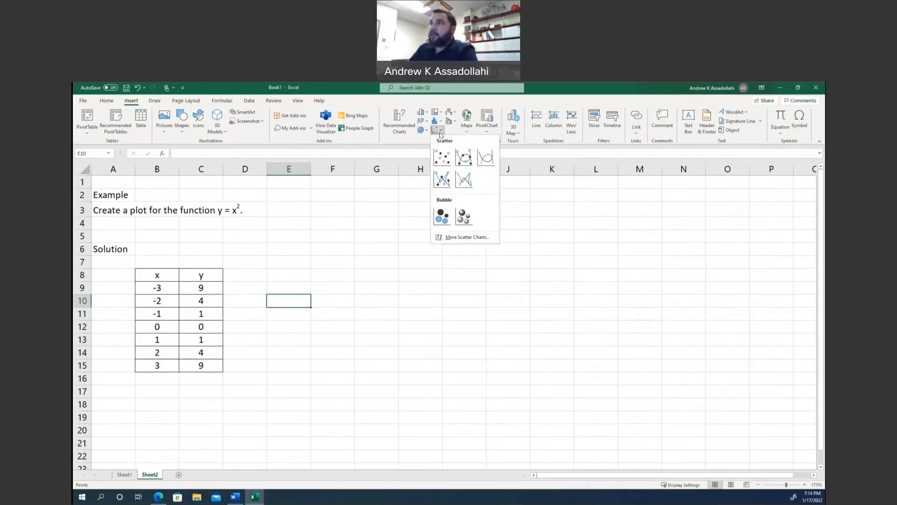
pyautogui.click(464, 158)
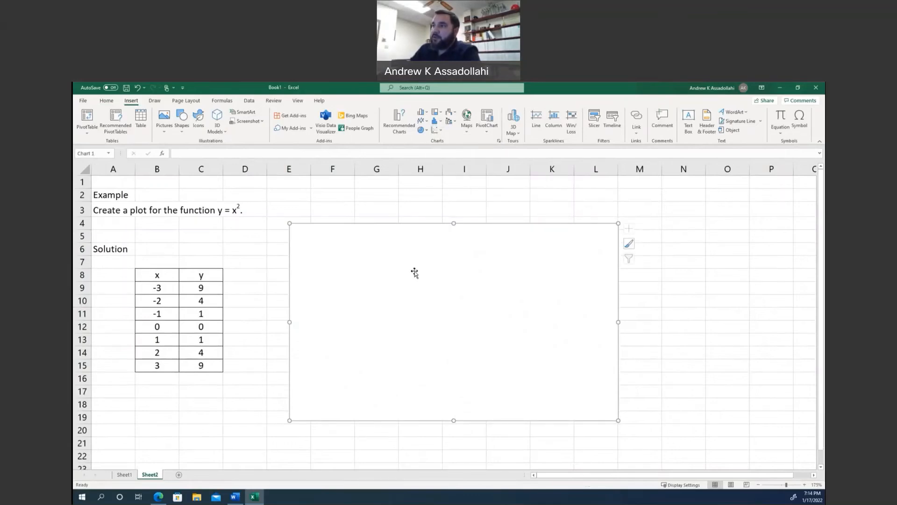
# Add a new data series to the empty chart and name it "Quadratic Data".
pyautogui.rightClick(410, 267)
pyautogui.click(437, 365)
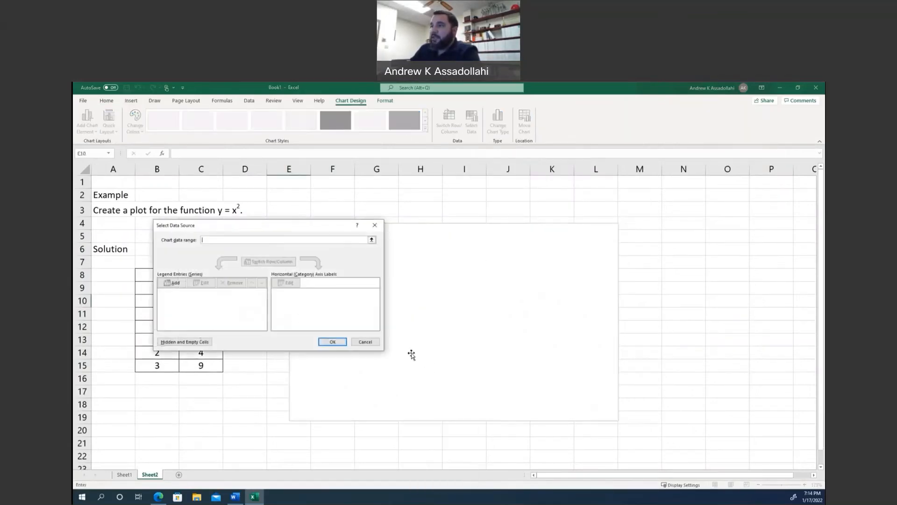
pyautogui.click(173, 283)
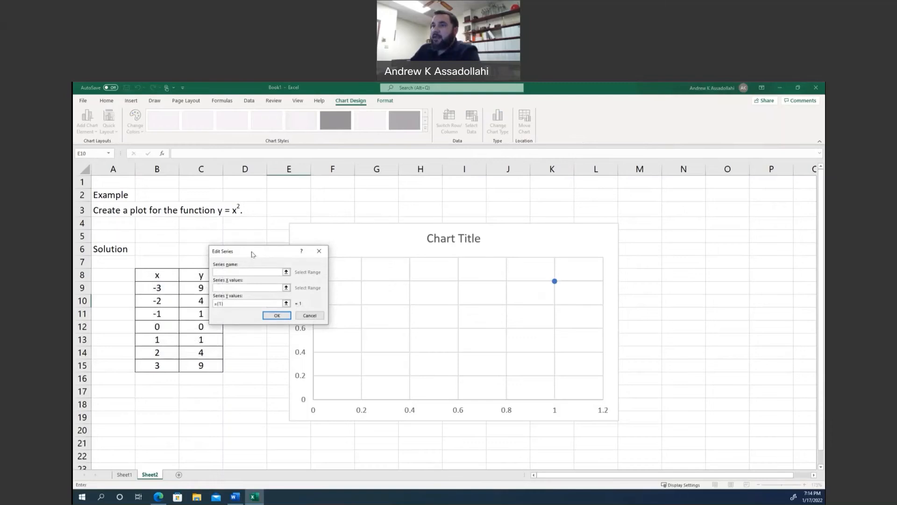
pyautogui.moveTo(254, 254); pyautogui.dragTo(312, 260)
pyautogui.click(307, 278)
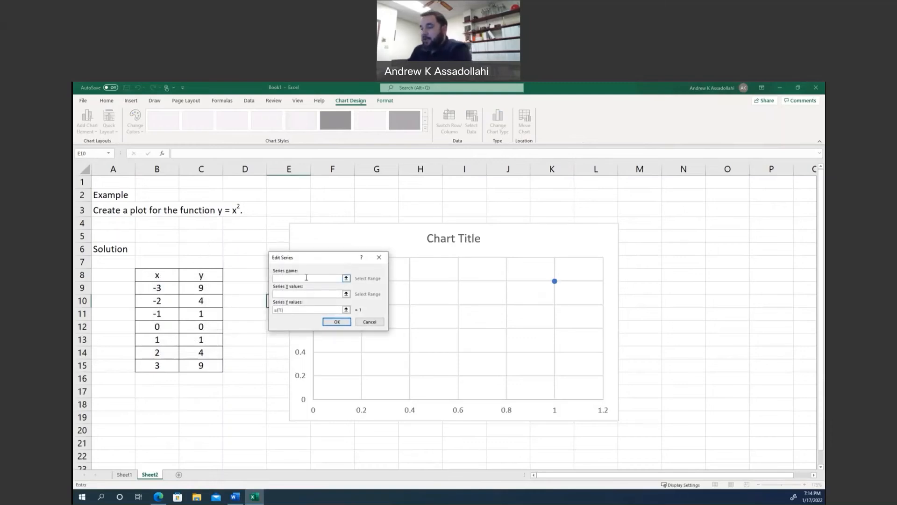
pyautogui.write('ad')
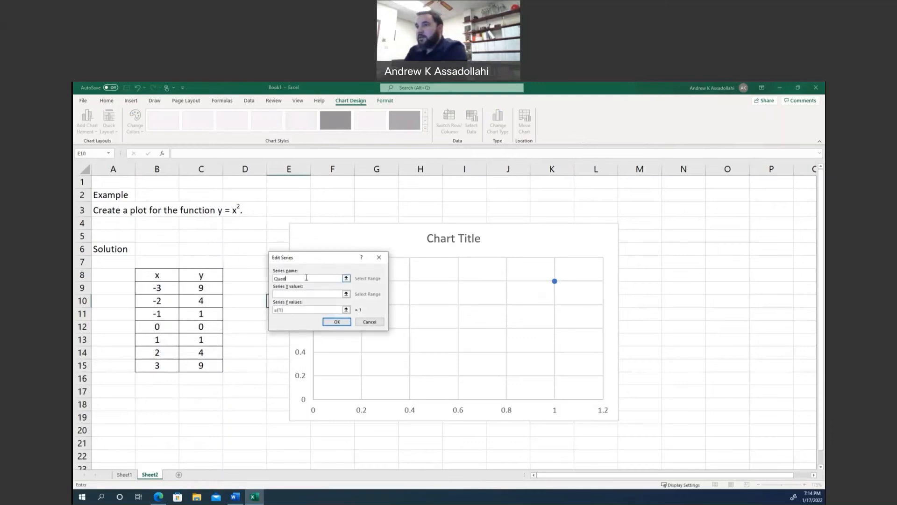
pyautogui.write('uadratic Data')
# Set the series X values to B9:B15 and Y values to C9:C15, and apply the data source.
pyautogui.click(299, 295)
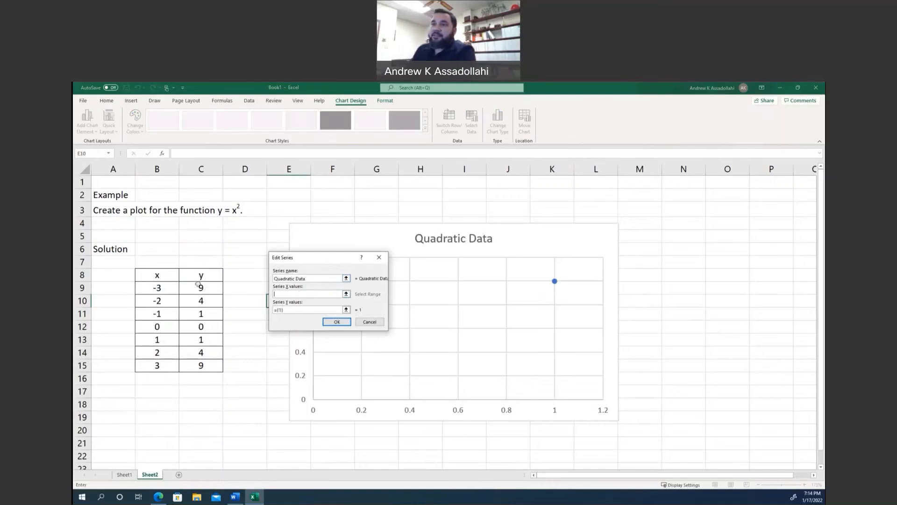
pyautogui.moveTo(157, 287); pyautogui.dragTo(161, 364)
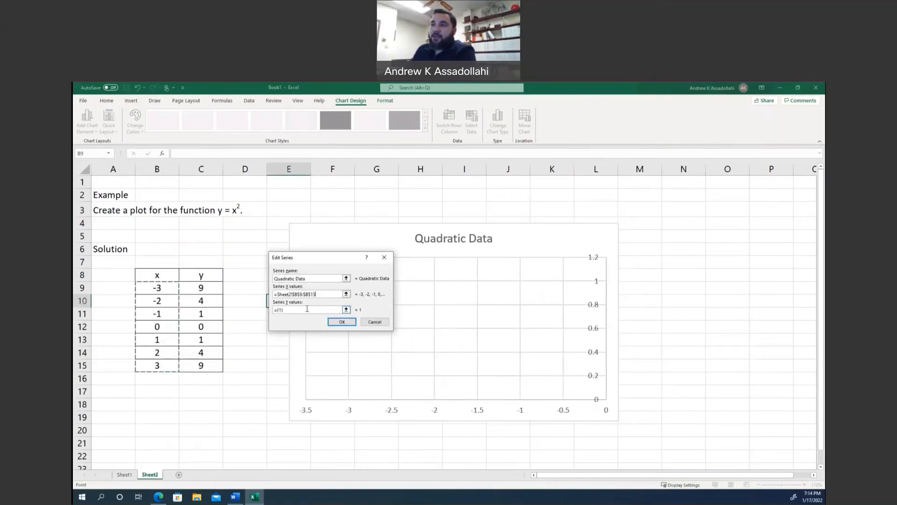
pyautogui.moveTo(285, 310); pyautogui.dragTo(269, 310)
pyautogui.press('BackSpace')
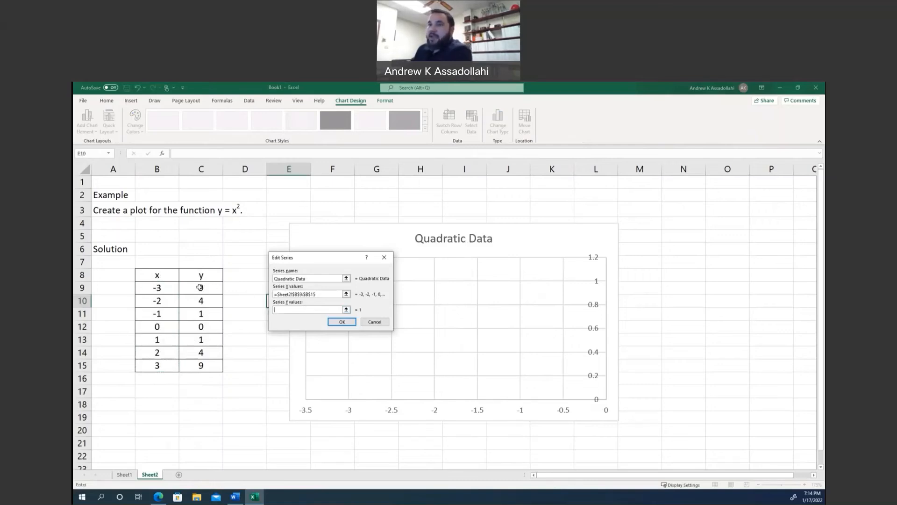
pyautogui.moveTo(210, 288); pyautogui.dragTo(205, 365)
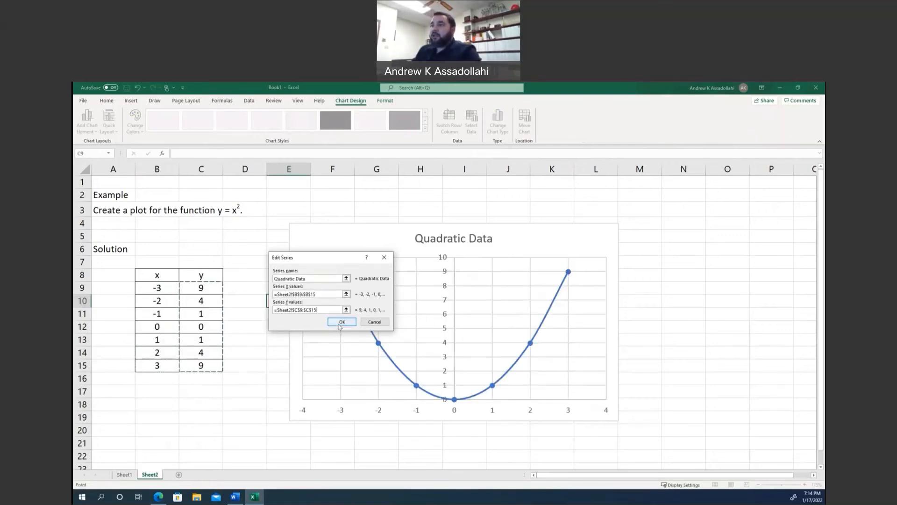
pyautogui.click(339, 323)
pyautogui.click(334, 344)
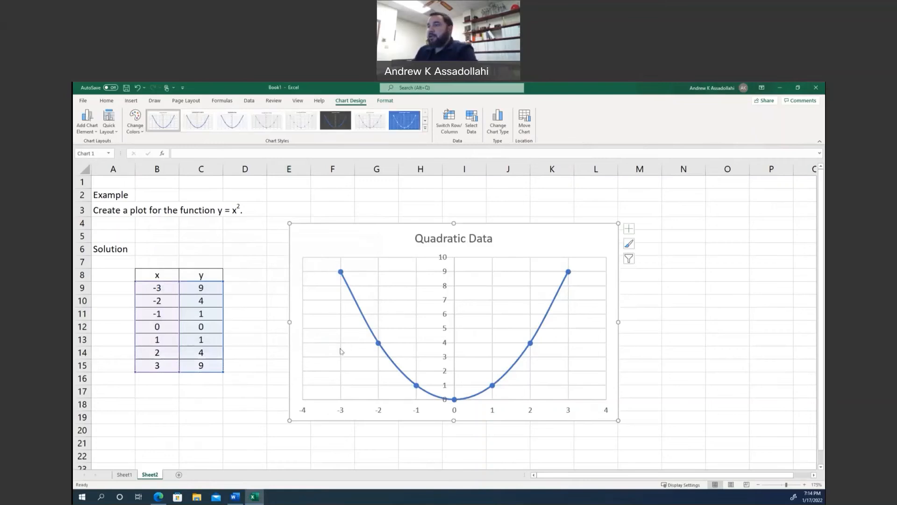
# Add axis titles to the Quadratic Data chart and set the horizontal axis title to x.
pyautogui.keyDown('ctrl'); pyautogui.scroll(-3, 346, 343); pyautogui.keyUp('ctrl')
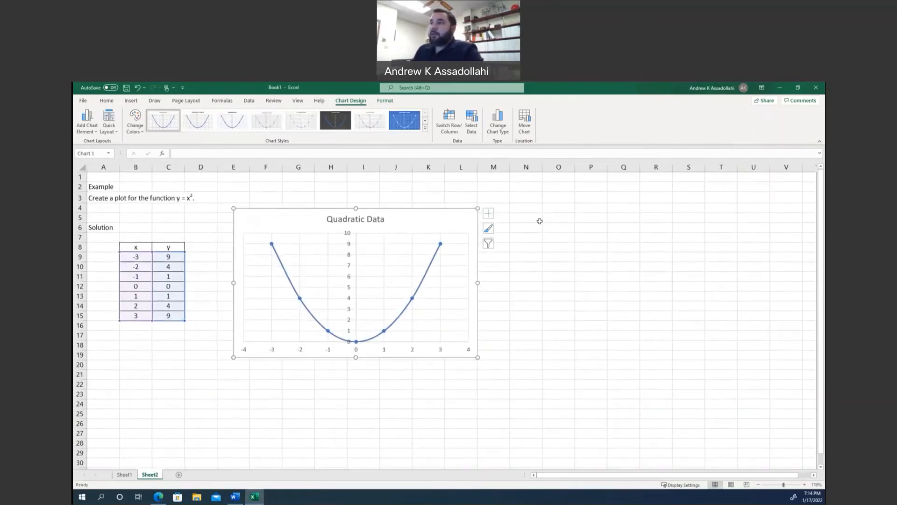
pyautogui.click(489, 214)
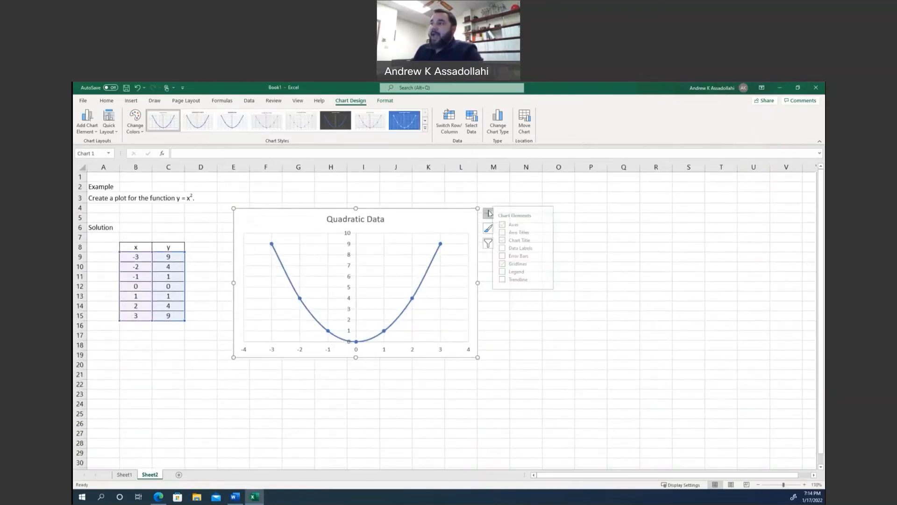
pyautogui.click(525, 232)
pyautogui.click(356, 346)
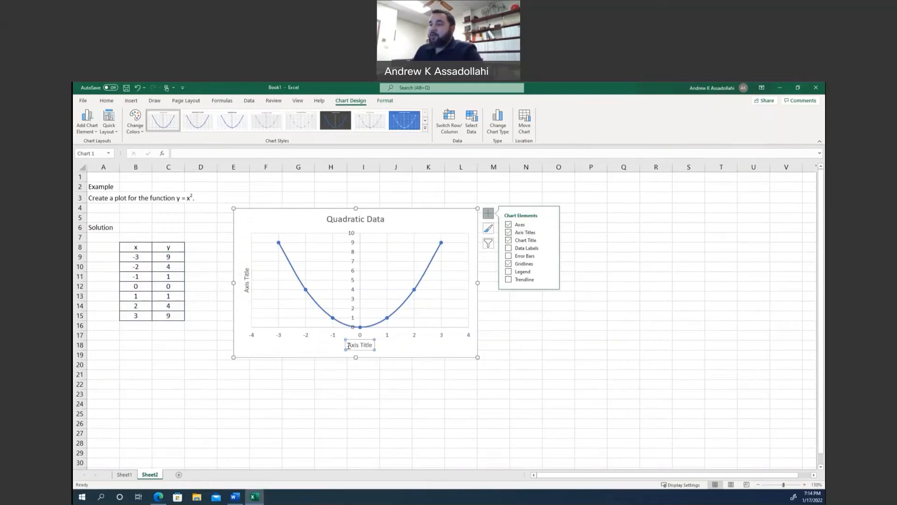
pyautogui.tripleClick(348, 346)
pyautogui.write('x')
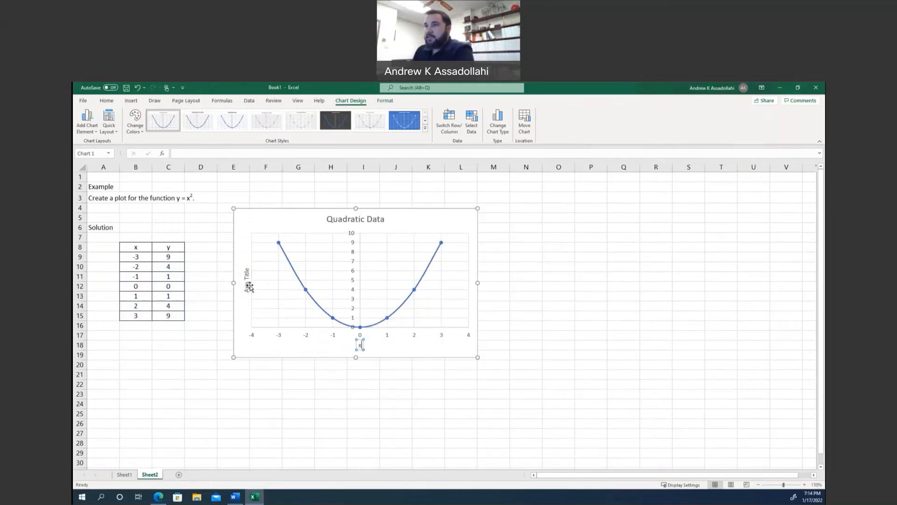
# Set the vertical axis title of the Quadratic Data chart to y.
pyautogui.click(248, 287)
pyautogui.tripleClick(248, 289)
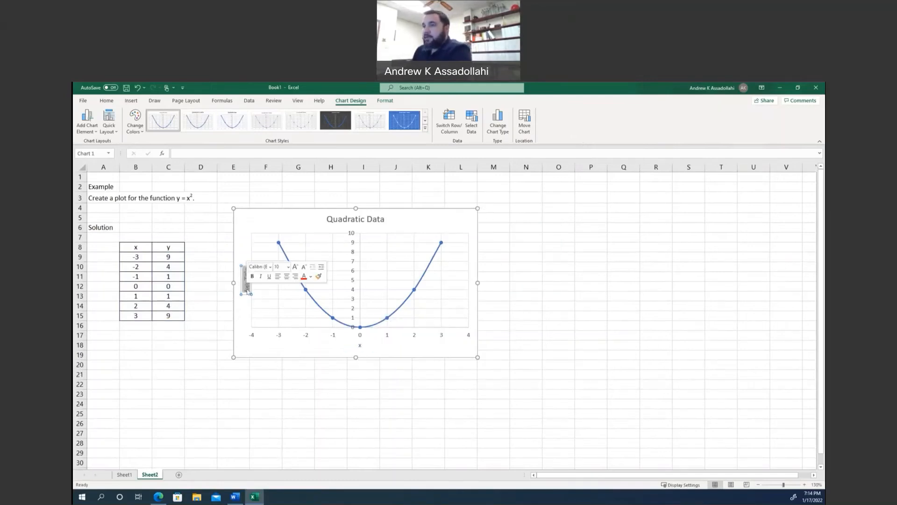
pyautogui.write('y')
pyautogui.click(254, 371)
pyautogui.click(394, 336)
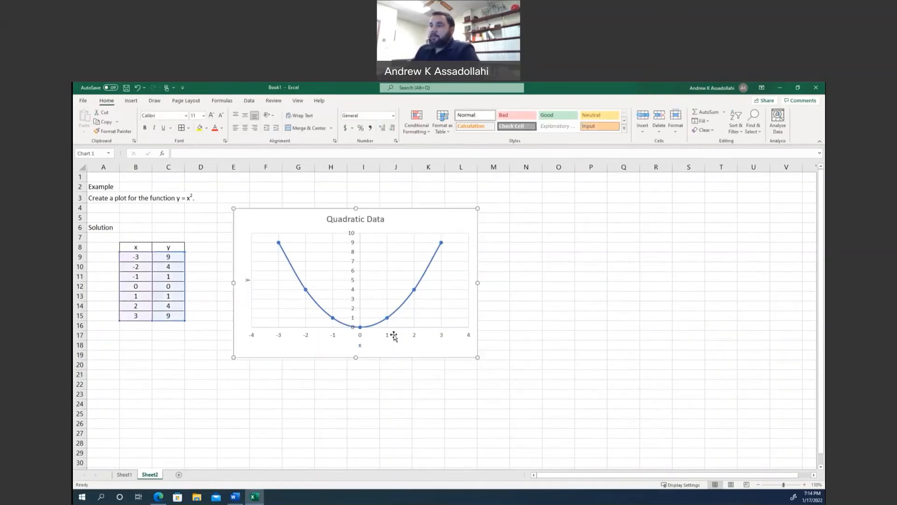
# Add a polynomial trendline of order 2 to the Quadratic Data series and display its equation on the chart.
pyautogui.rightClick(387, 320)
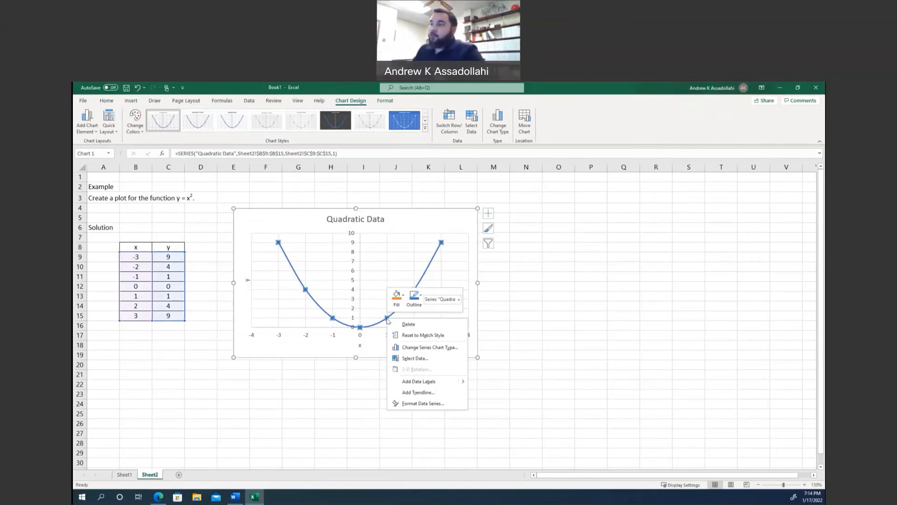
pyautogui.click(378, 345)
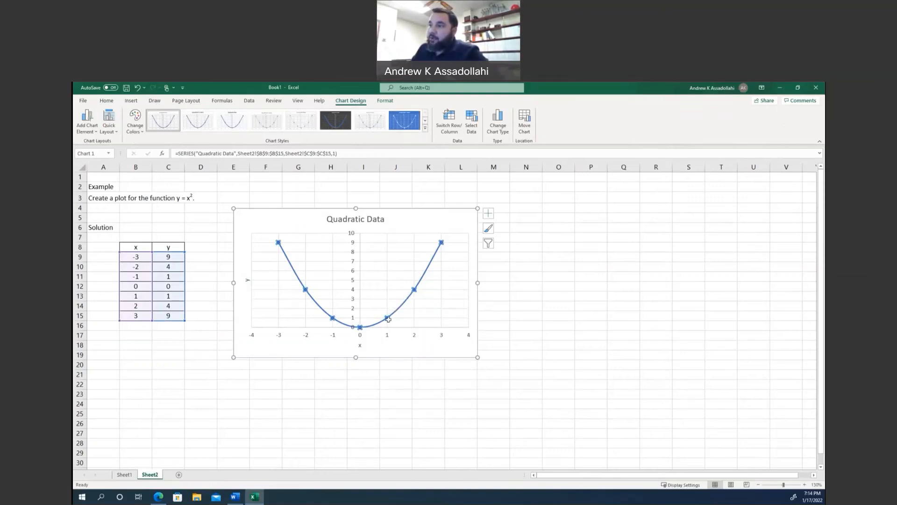
pyautogui.rightClick(388, 319)
pyautogui.click(405, 395)
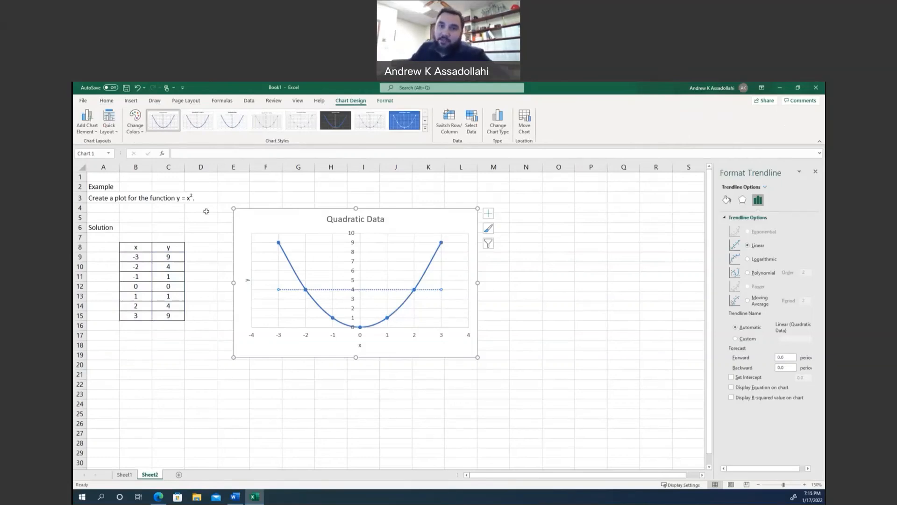
pyautogui.click(748, 272)
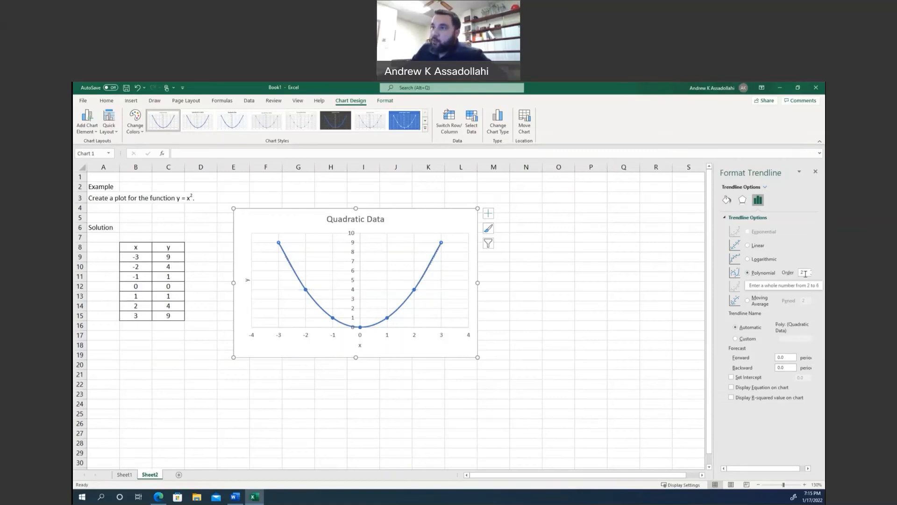
pyautogui.click(752, 389)
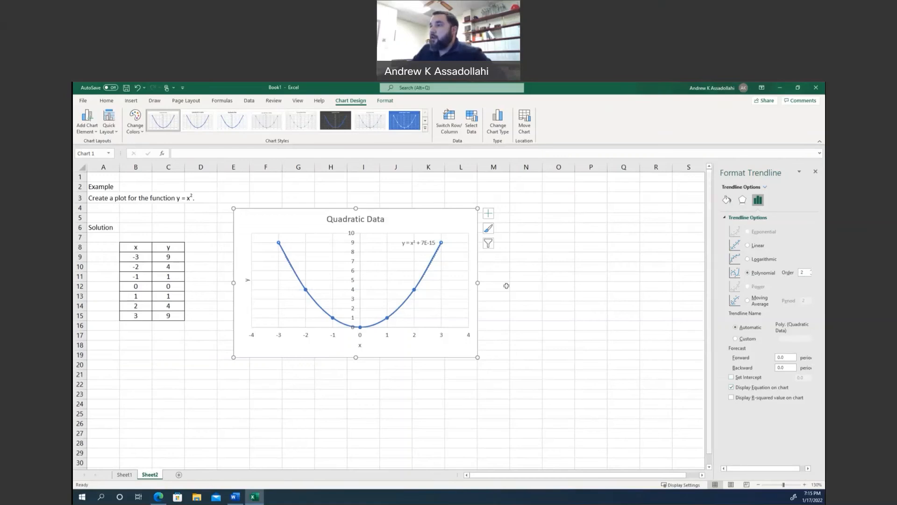
pyautogui.click(815, 171)
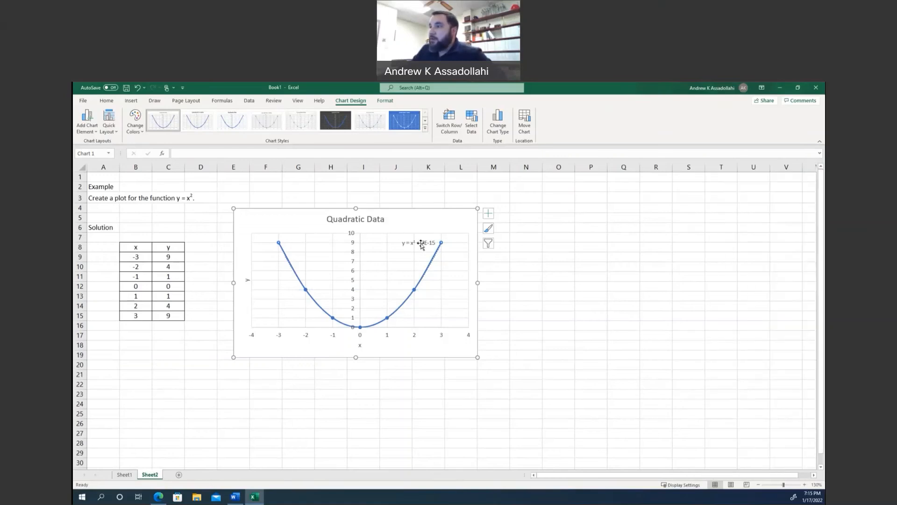
# Move the trendline equation label slightly left, away from the curve, and deselect the chart.
pyautogui.click(411, 244)
pyautogui.moveTo(408, 246); pyautogui.dragTo(409, 247)
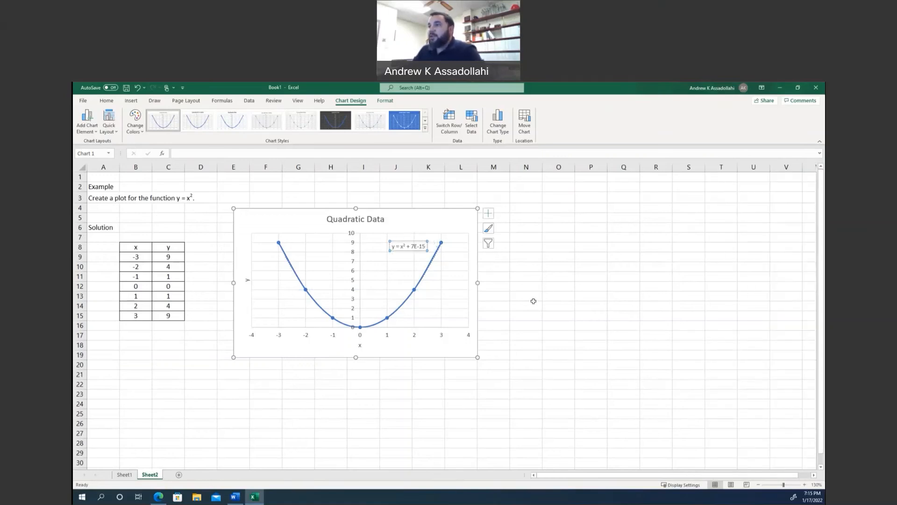
pyautogui.click(532, 299)
pyautogui.scroll(1, 380, 312)
pyautogui.scroll(4, 380, 311)
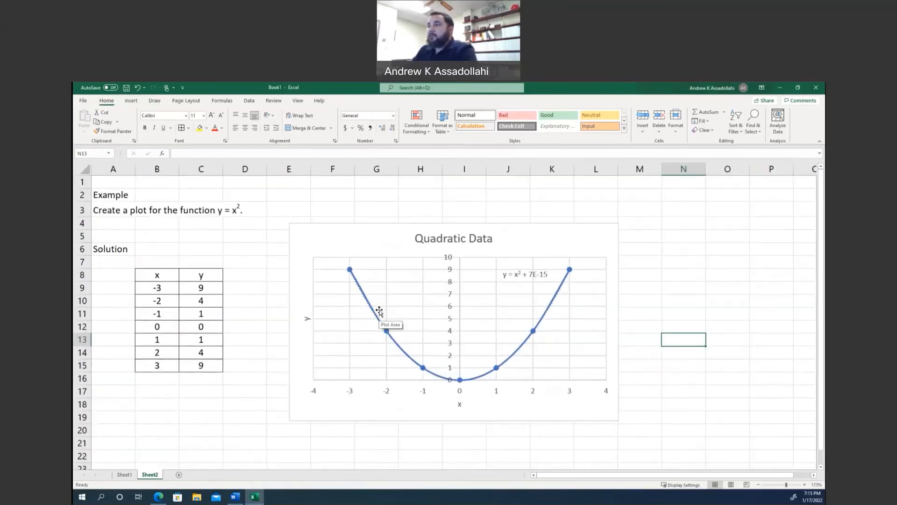